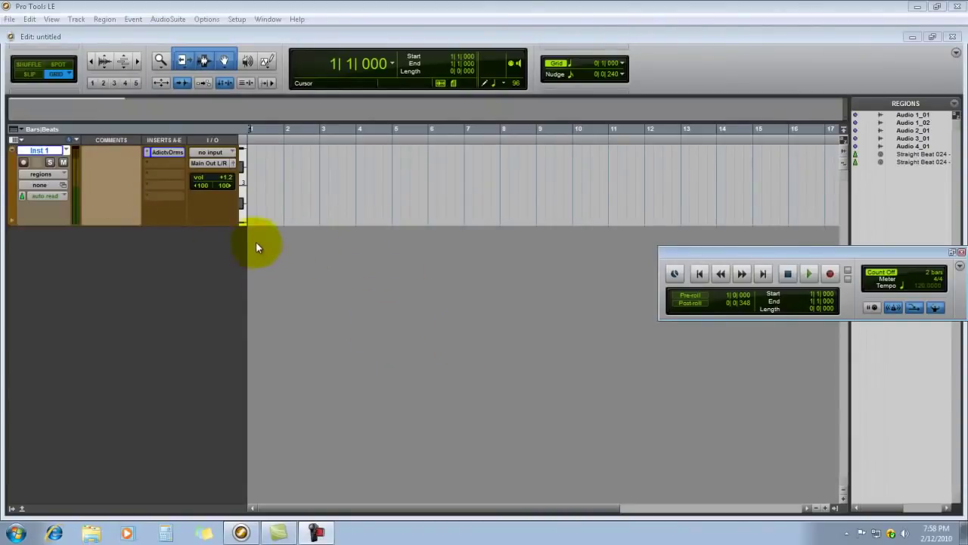
# Step: Open the Addictive Drums plug-in on the Inst 1 track and position its window over the edit view
pyautogui.click(166, 154)
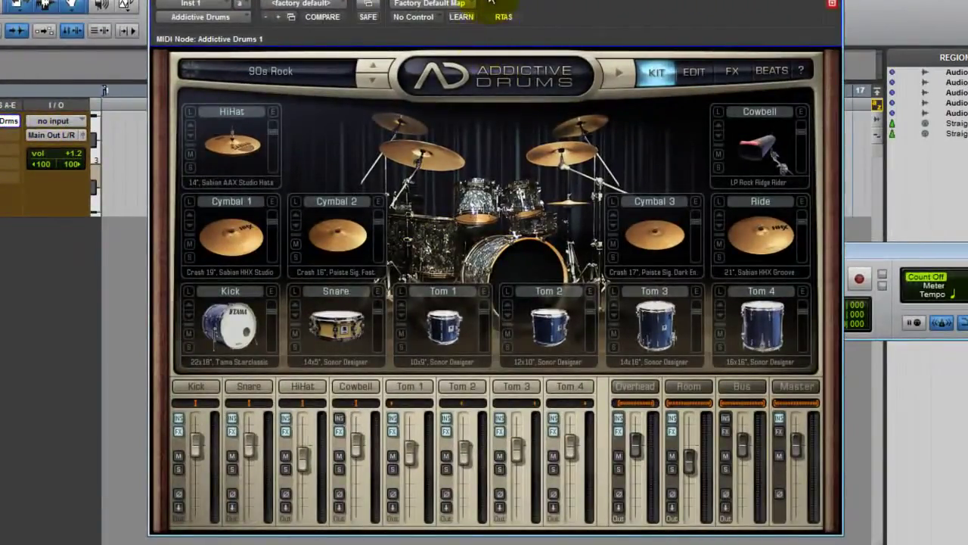
pyautogui.moveTo(469, 3); pyautogui.dragTo(430, 1)
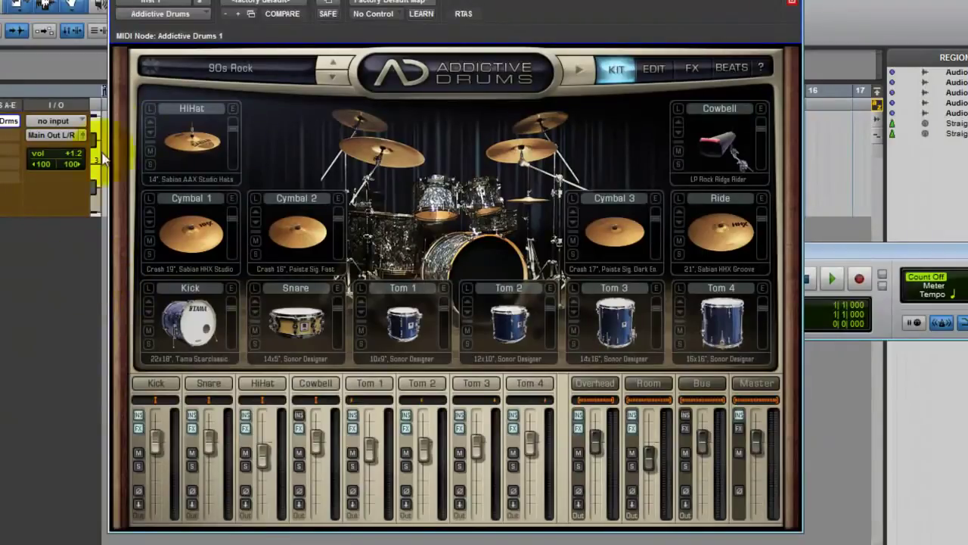
pyautogui.moveTo(189, 35); pyautogui.dragTo(319, 35)
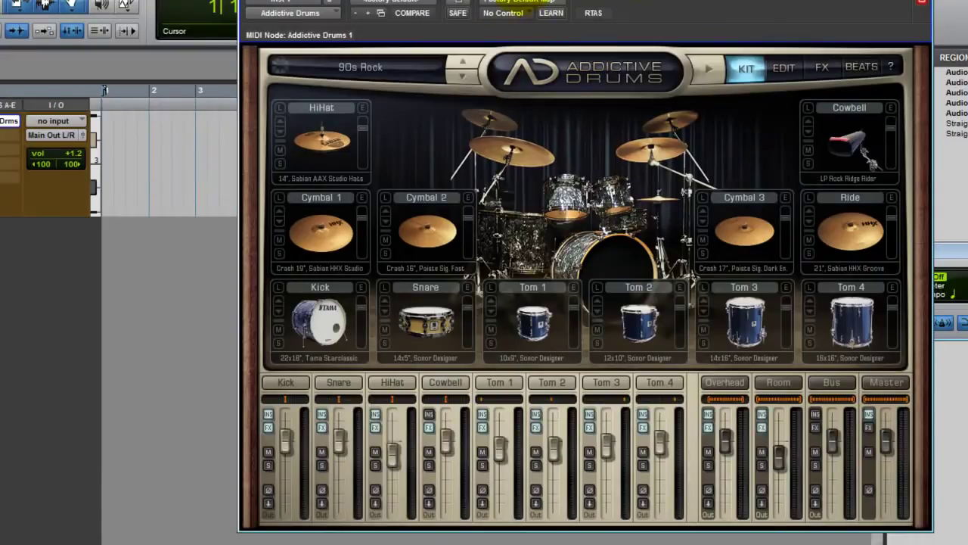
pyautogui.moveTo(551, 13); pyautogui.dragTo(439, 22)
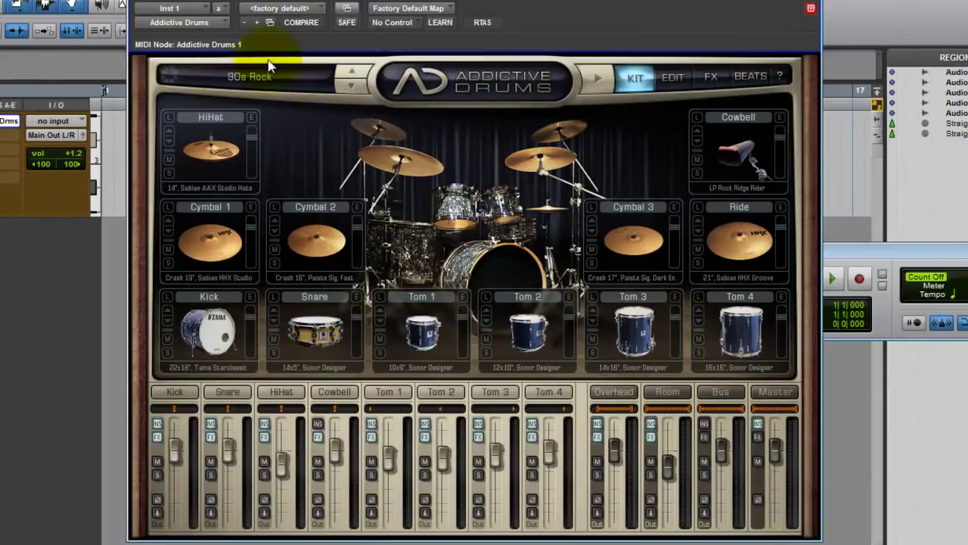
# Step: Look through the drum kit preset categories, including Clean and Retro, and leave the 90s Rock preset loaded
pyautogui.click(271, 78)
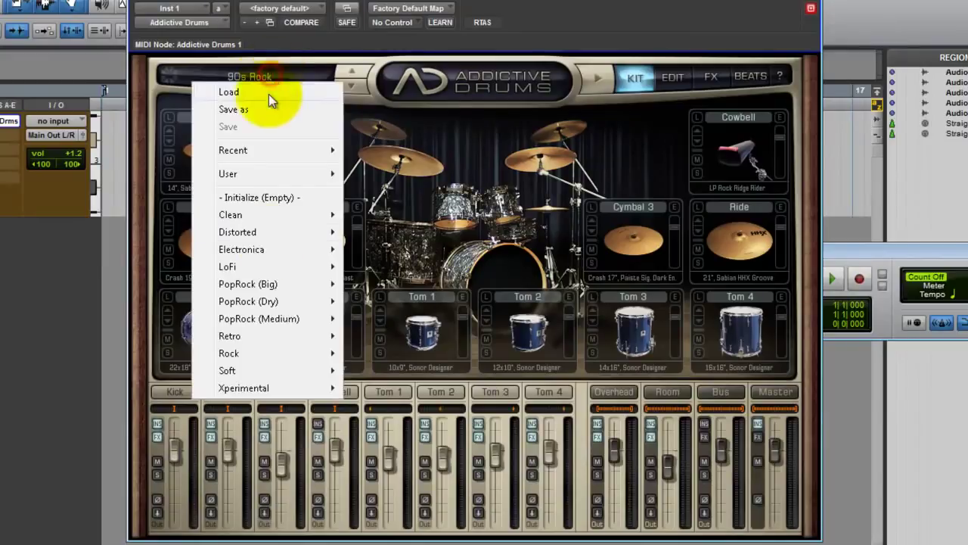
pyautogui.moveTo(277, 217)
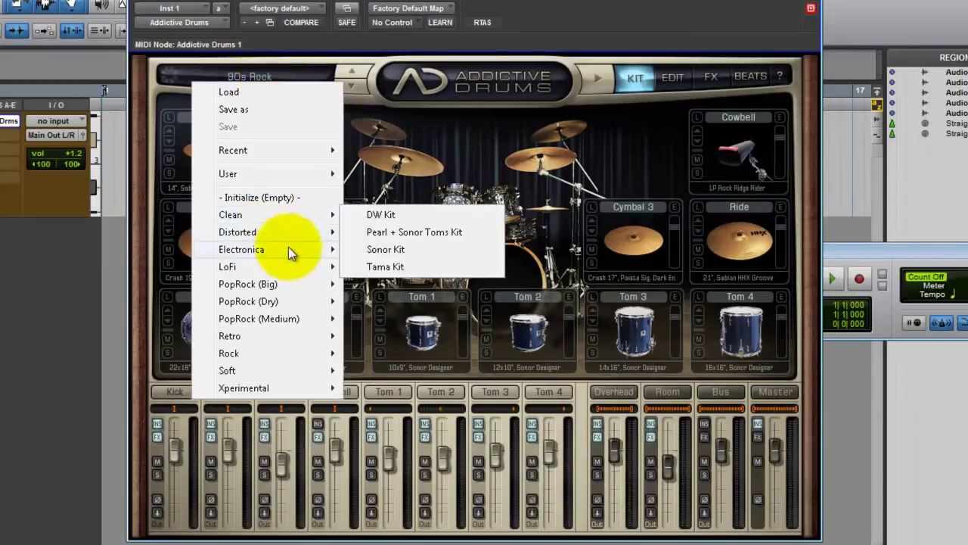
pyautogui.moveTo(281, 337)
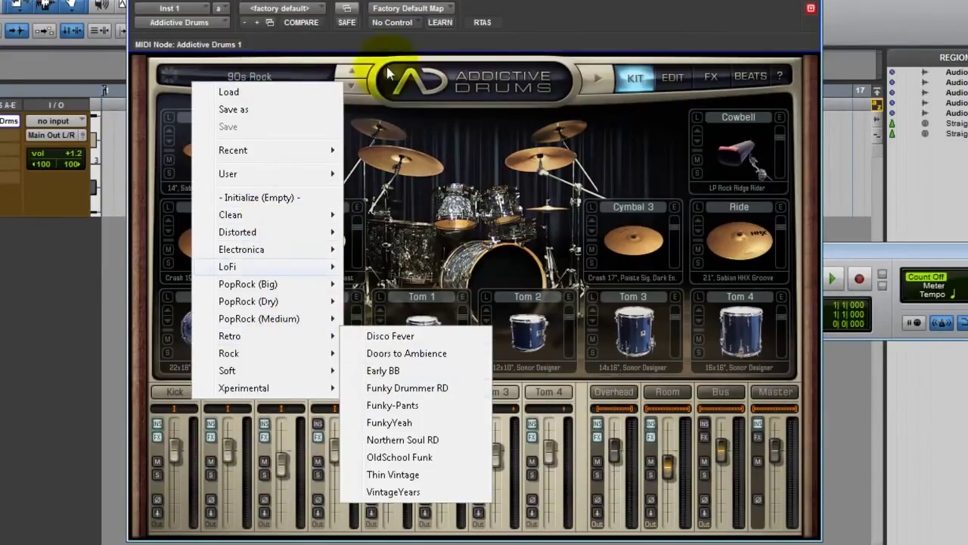
pyautogui.press('Escape')
# Step: Audition individual pieces of the 90s Rock kit, including the kick, snare, Tom 2, Tom 3 and Cymbal 3
pyautogui.click(212, 332)
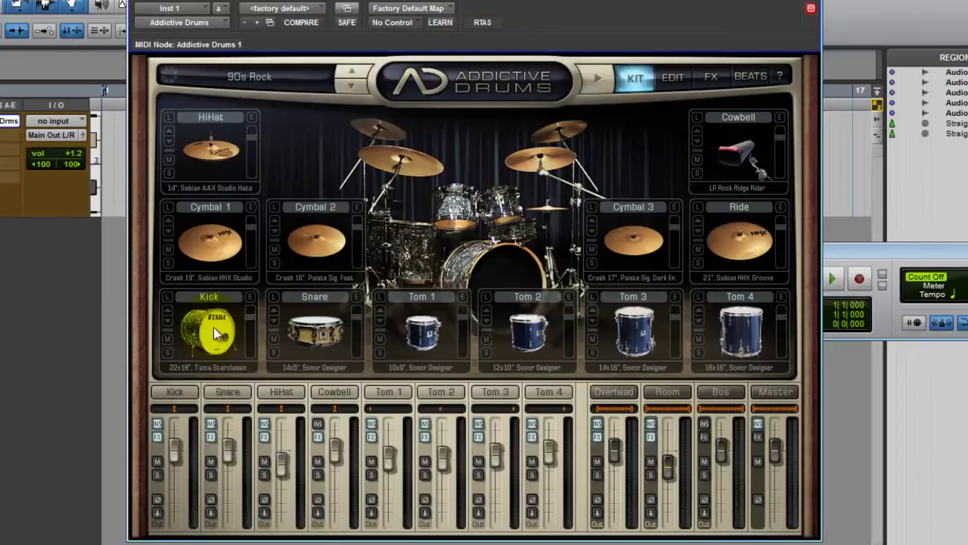
pyautogui.click(218, 338)
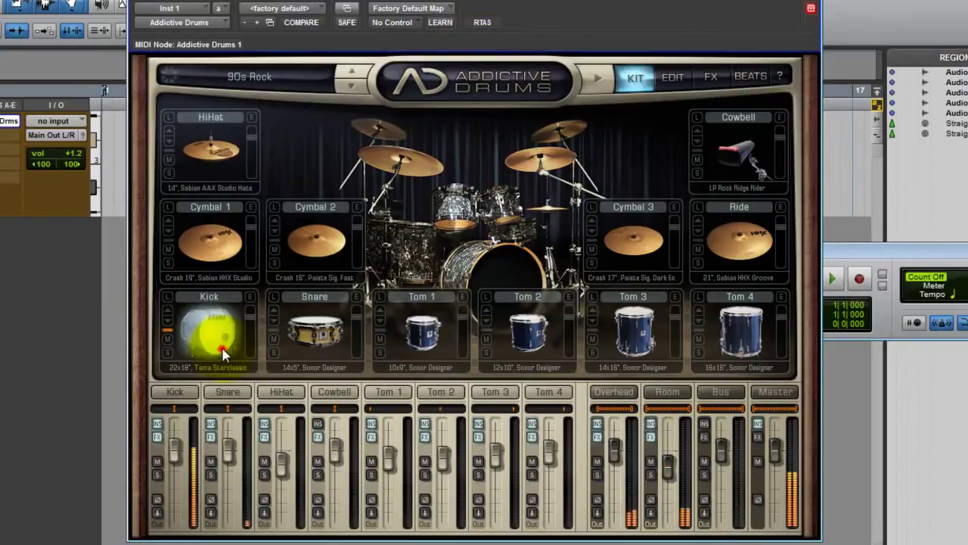
pyautogui.click(316, 345)
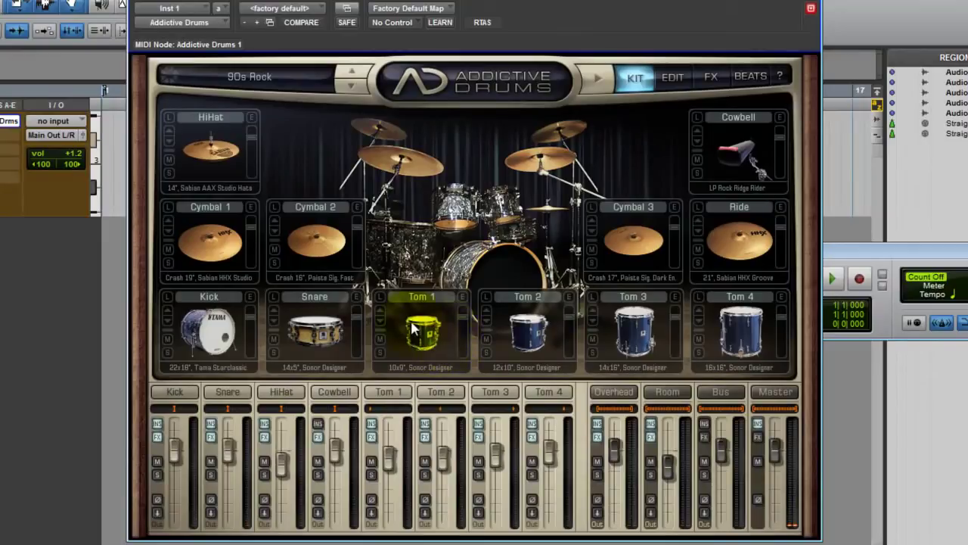
pyautogui.click(533, 329)
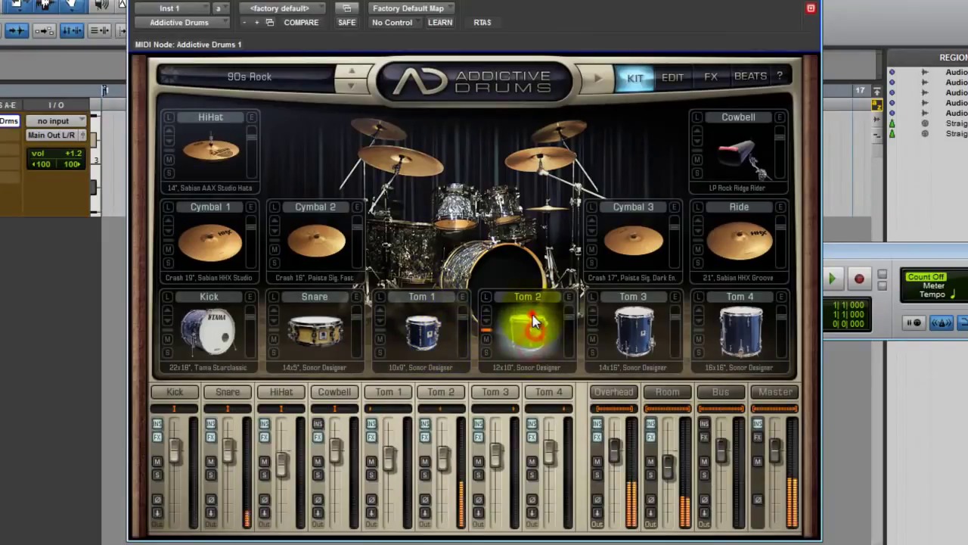
pyautogui.click(316, 349)
pyautogui.click(317, 351)
pyautogui.click(316, 351)
pyautogui.click(317, 351)
pyautogui.click(316, 345)
pyautogui.click(322, 335)
pyautogui.click(323, 331)
pyautogui.click(526, 349)
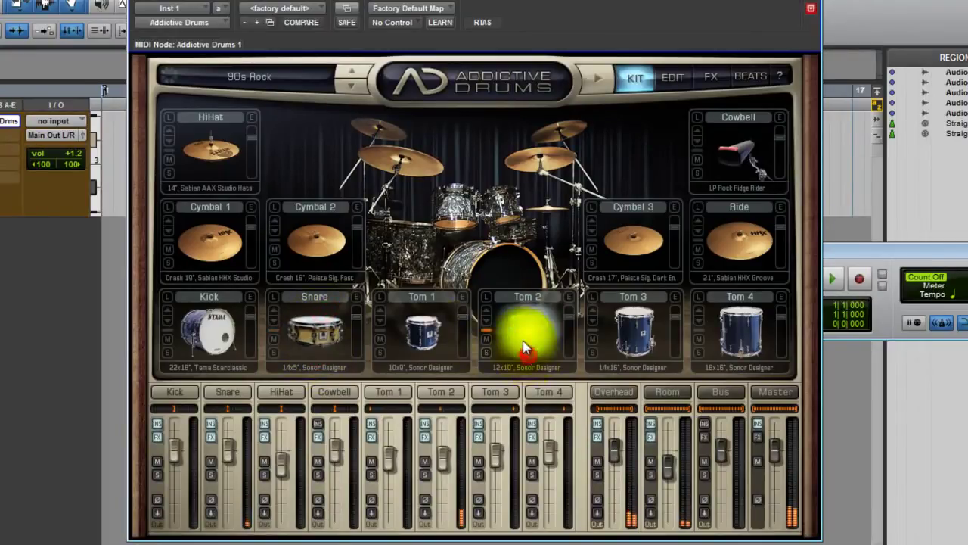
pyautogui.click(637, 325)
pyautogui.click(645, 344)
pyautogui.click(656, 258)
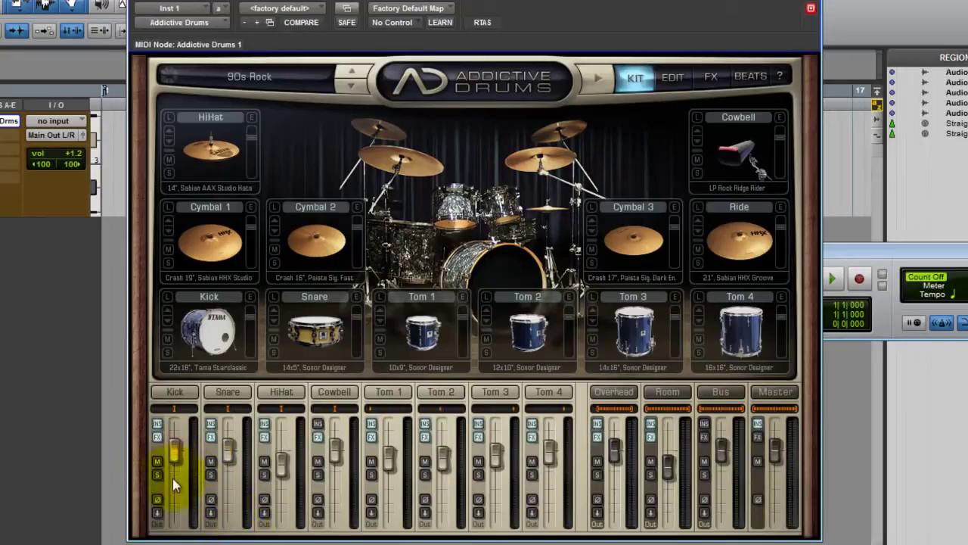
# Step: Examine the kick's mixer channel and its sound-editing page with the mic blend, compressor and EQ settings
pyautogui.moveTo(173, 453)
pyautogui.click(158, 514)
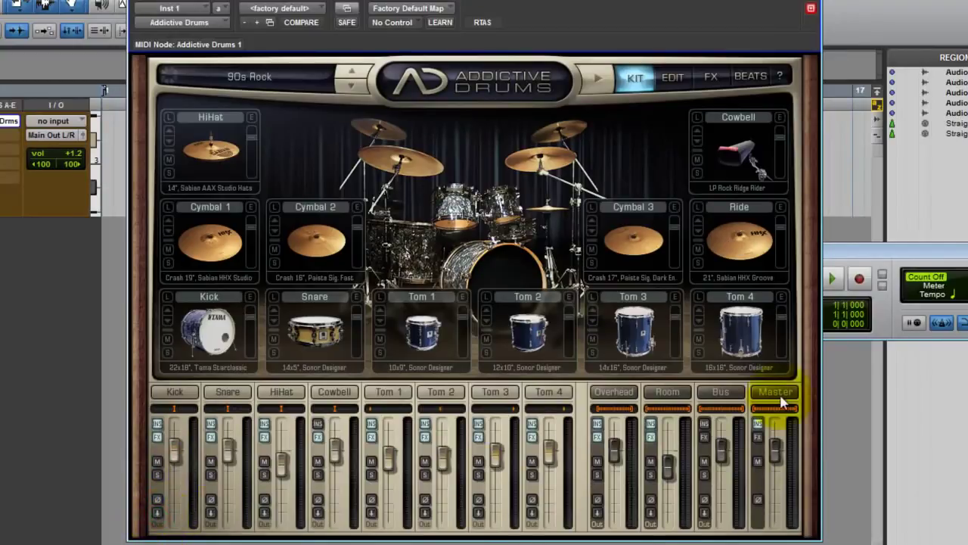
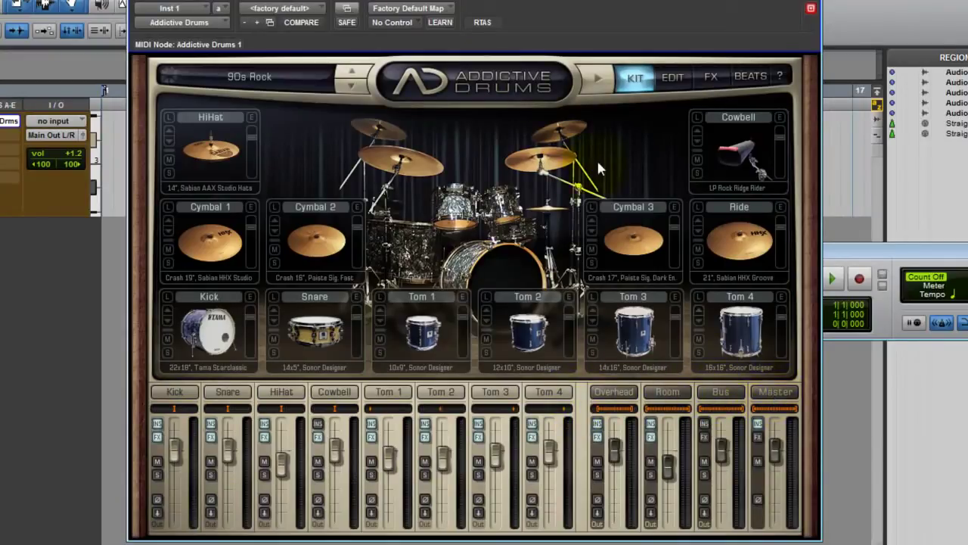
pyautogui.click(673, 78)
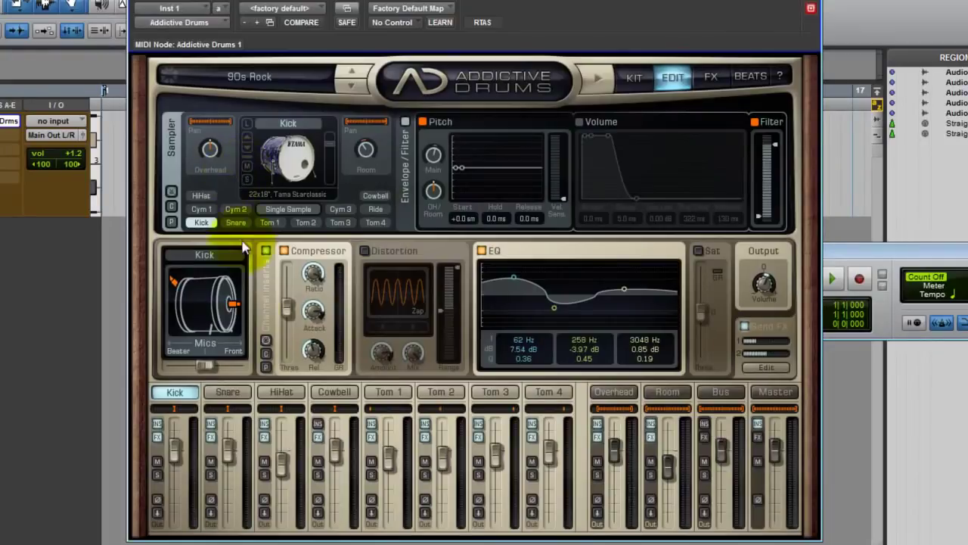
pyautogui.moveTo(201, 371)
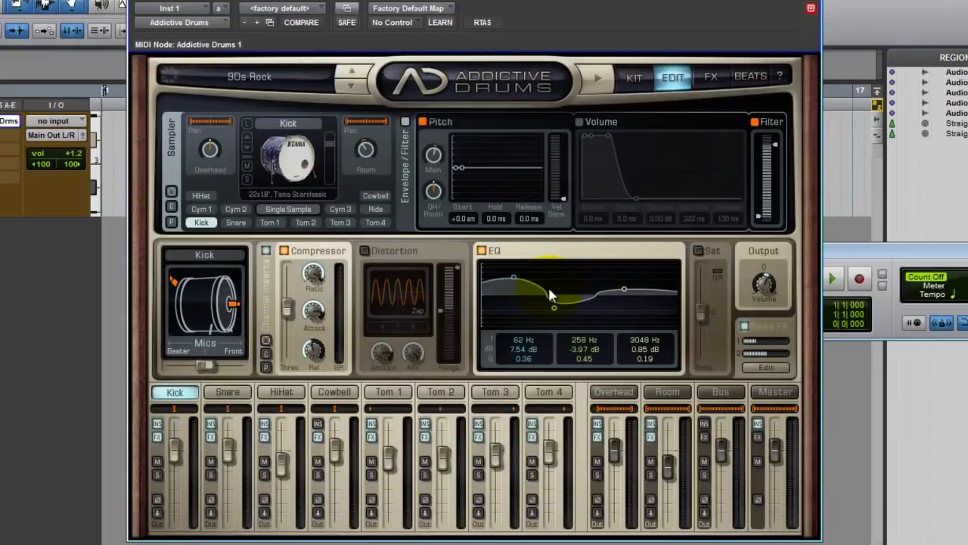
# Step: Show the reverb effects and change the Reverb 1 type to Hall
pyautogui.click(708, 85)
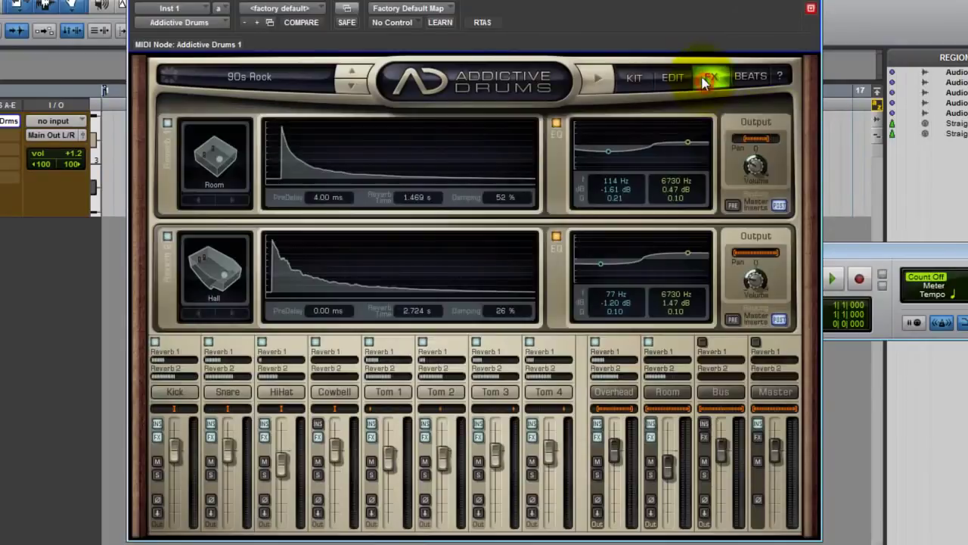
pyautogui.click(229, 202)
pyautogui.click(230, 202)
pyautogui.click(229, 201)
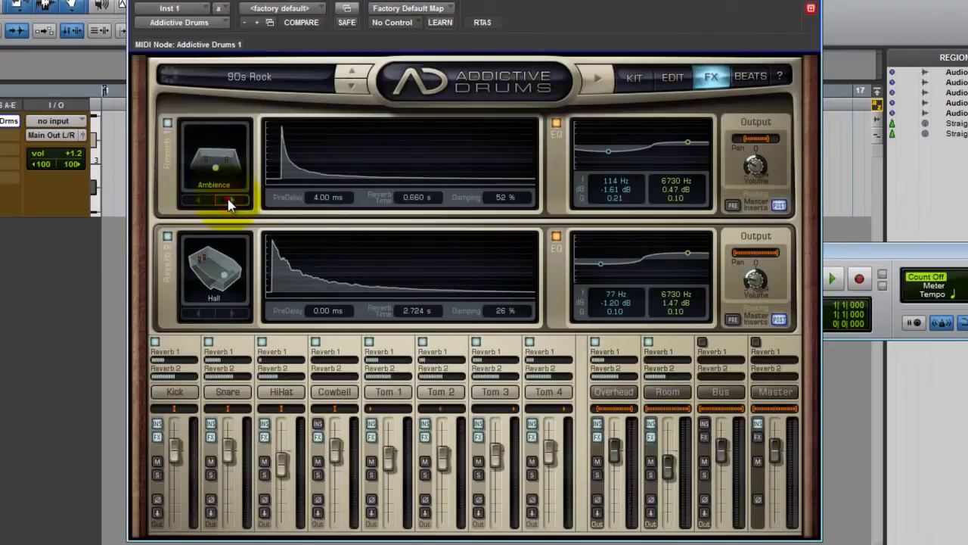
pyautogui.click(229, 201)
pyautogui.click(229, 201)
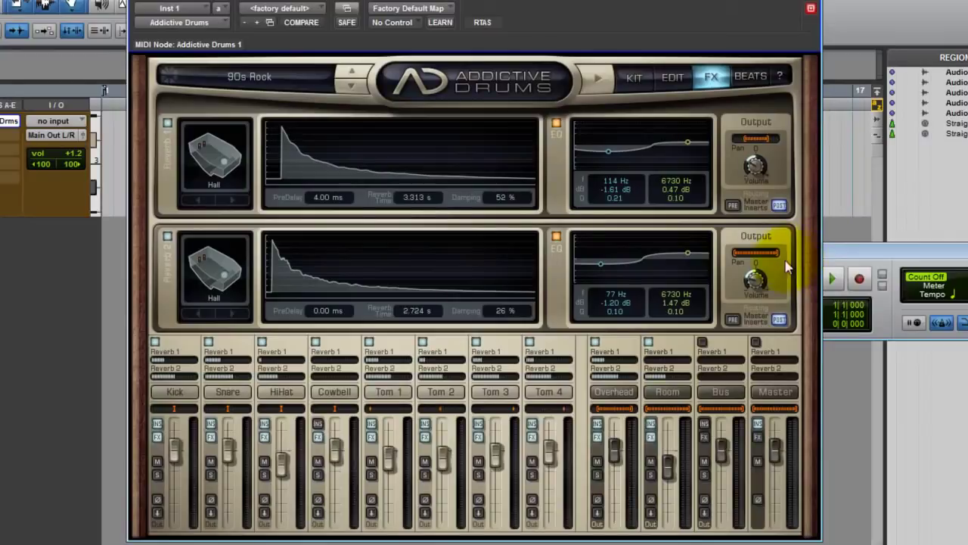
# Step: Open the beats library, move the plug-in window clear of the track, and select Straight Beat 029 - 8th HH Special 1
pyautogui.click(754, 78)
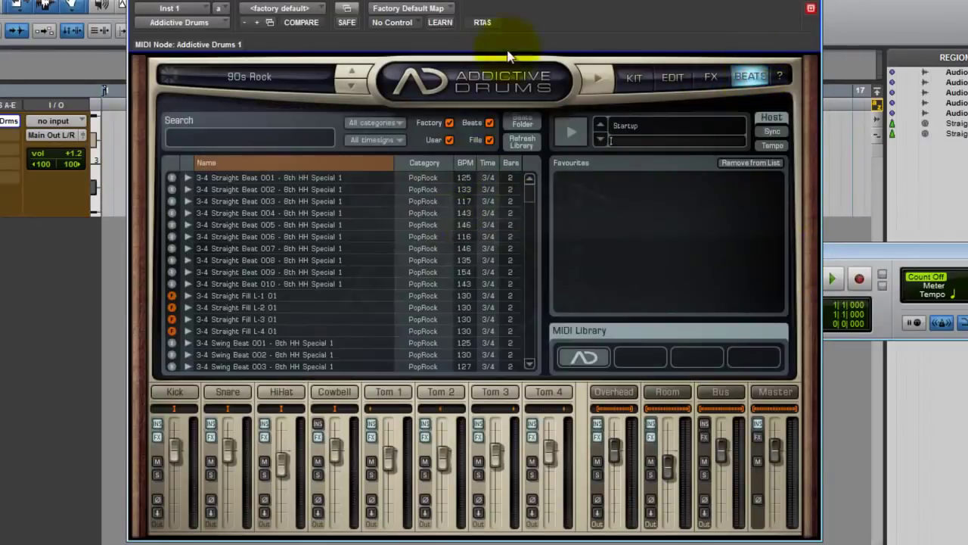
pyautogui.moveTo(474, 22); pyautogui.dragTo(795, 26)
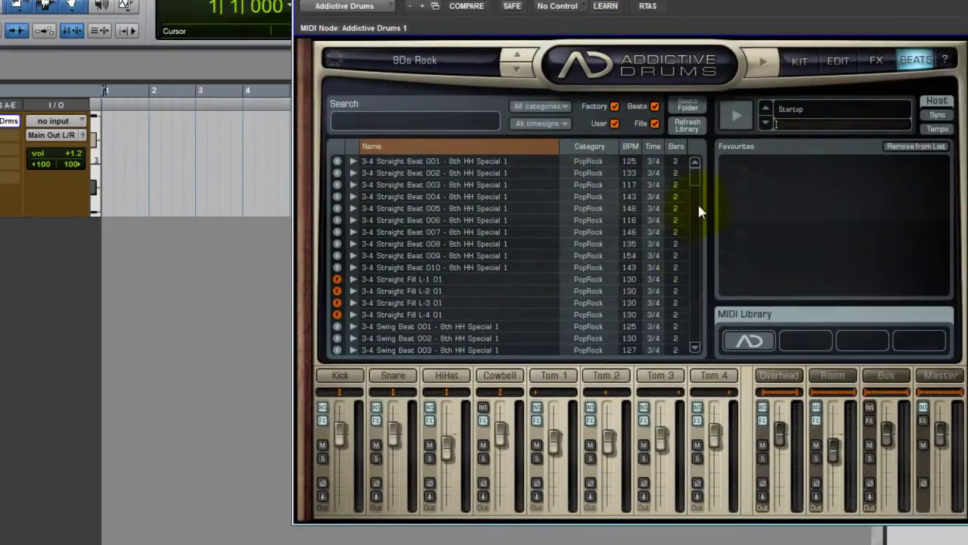
pyautogui.moveTo(696, 175); pyautogui.dragTo(657, 310)
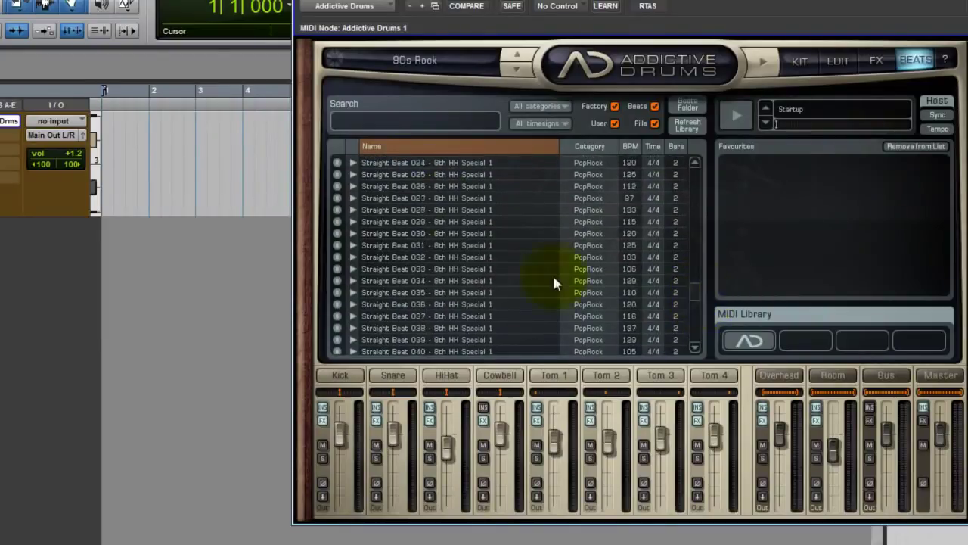
pyautogui.click(416, 210)
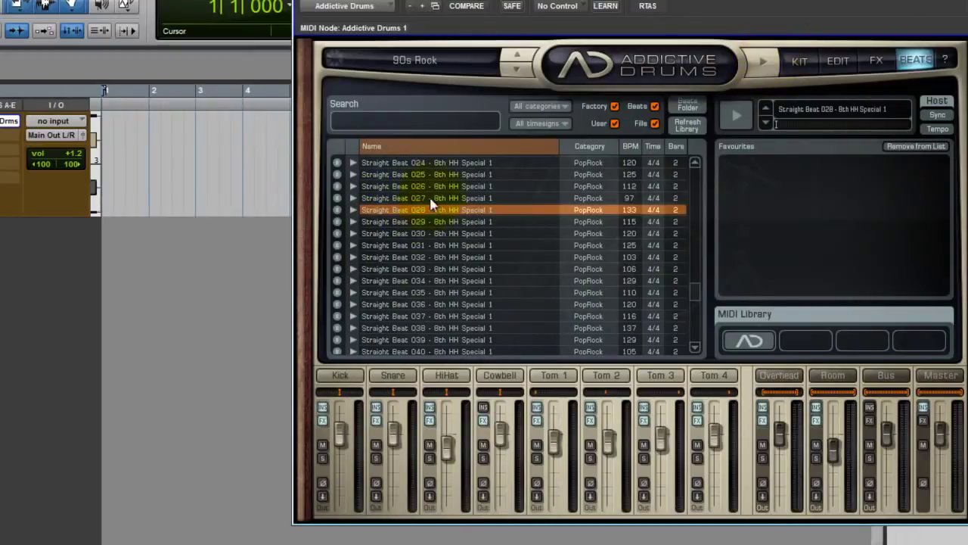
pyautogui.click(374, 210)
pyautogui.click(387, 222)
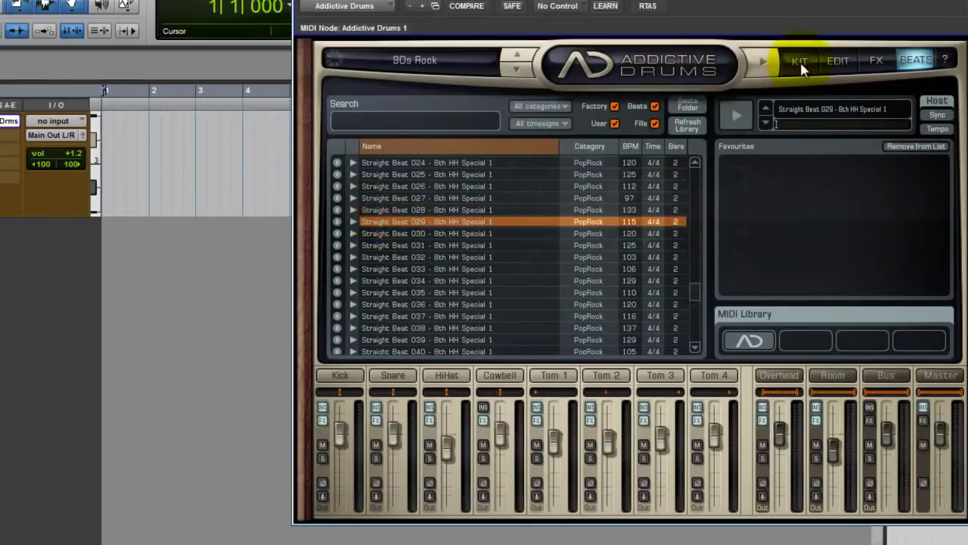
# Step: Preview Straight Beats 029 through 032 in the beats library and stop playback on Straight Beat 032
pyautogui.click(761, 66)
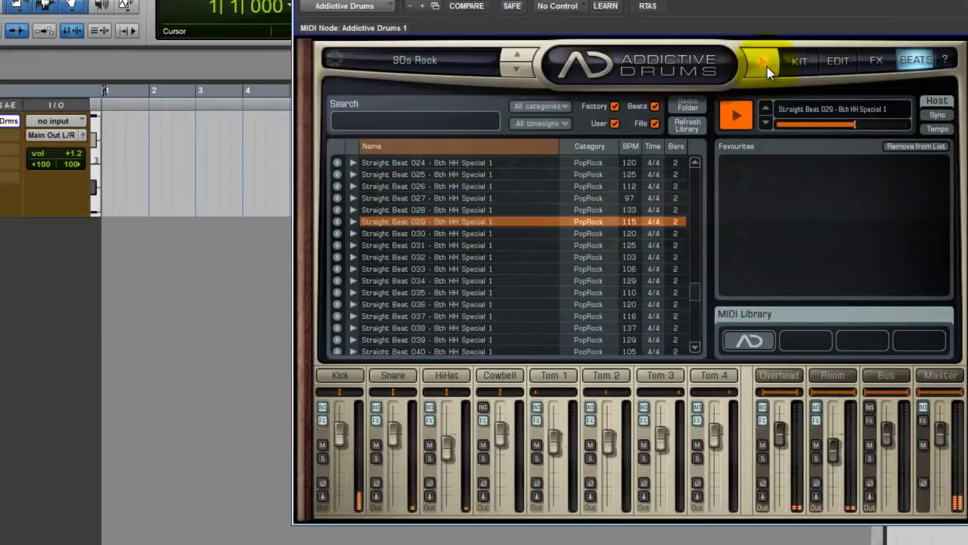
pyautogui.click(768, 66)
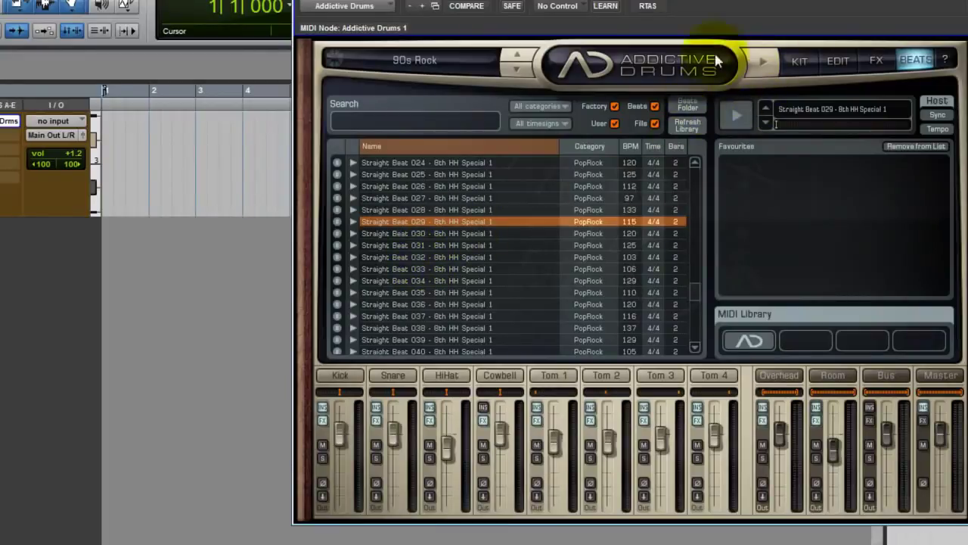
pyautogui.click(770, 58)
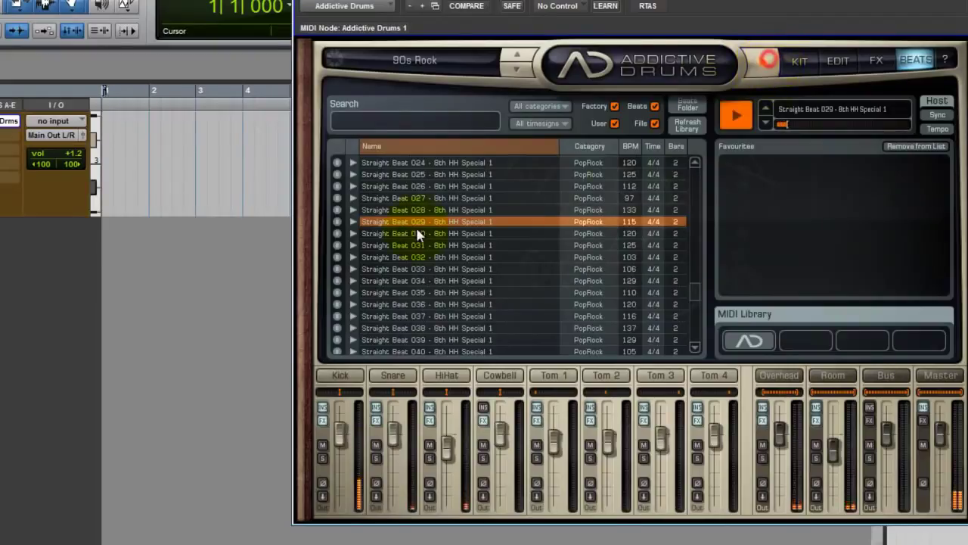
pyautogui.click(379, 233)
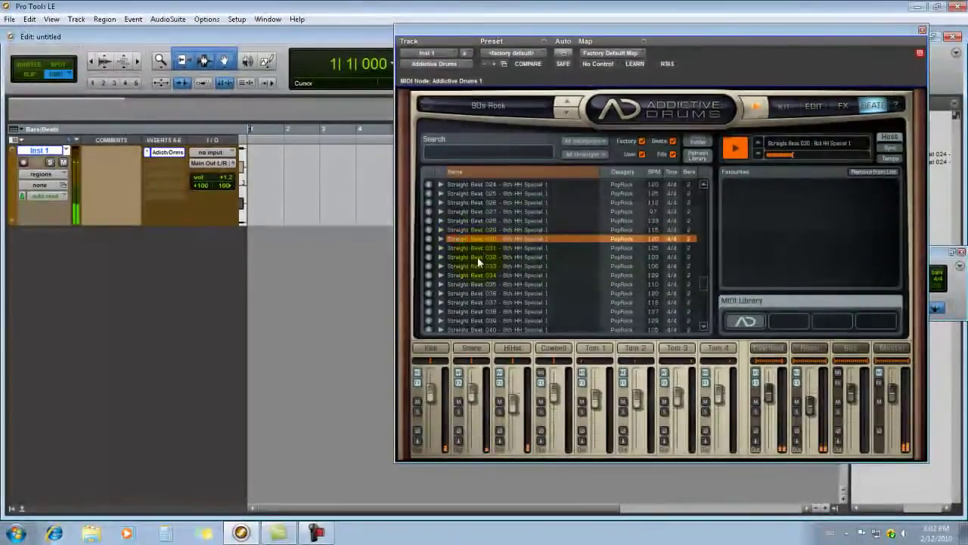
pyautogui.click(474, 246)
pyautogui.click(492, 257)
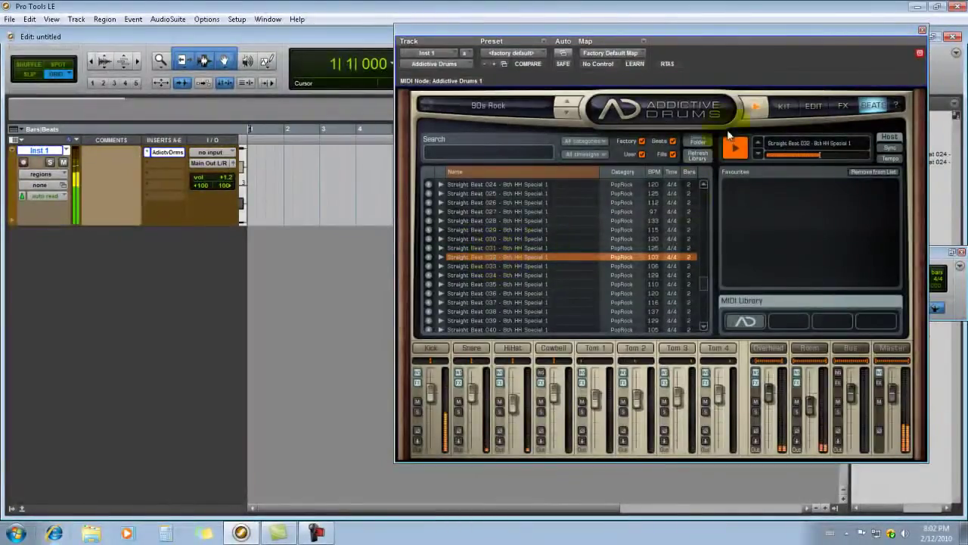
pyautogui.click(753, 110)
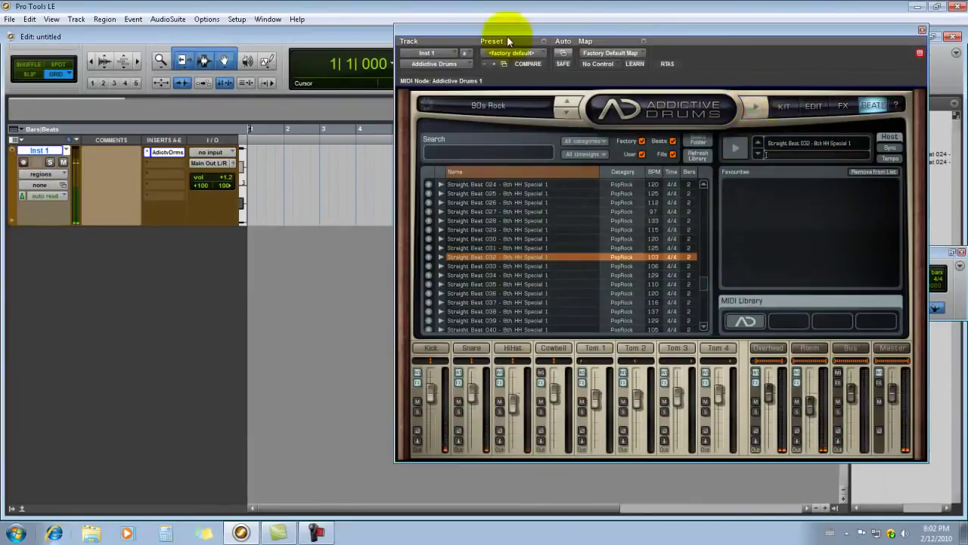
# Step: Place Straight Beat 032 from the beats library on the Inst 1 track at bar 1 and reposition the plug-in window
pyautogui.moveTo(491, 41); pyautogui.dragTo(526, 29)
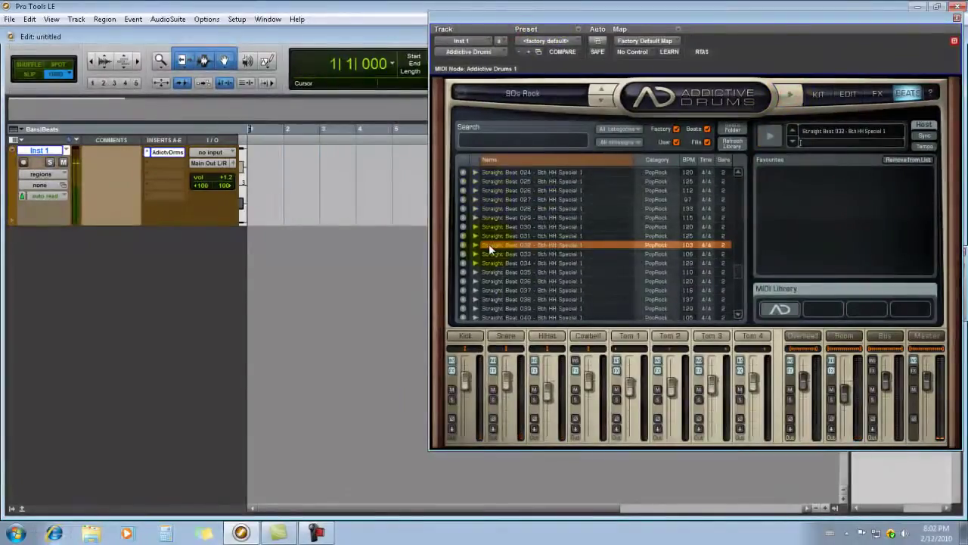
pyautogui.moveTo(489, 244); pyautogui.dragTo(335, 210)
pyautogui.moveTo(746, 16); pyautogui.dragTo(622, 266)
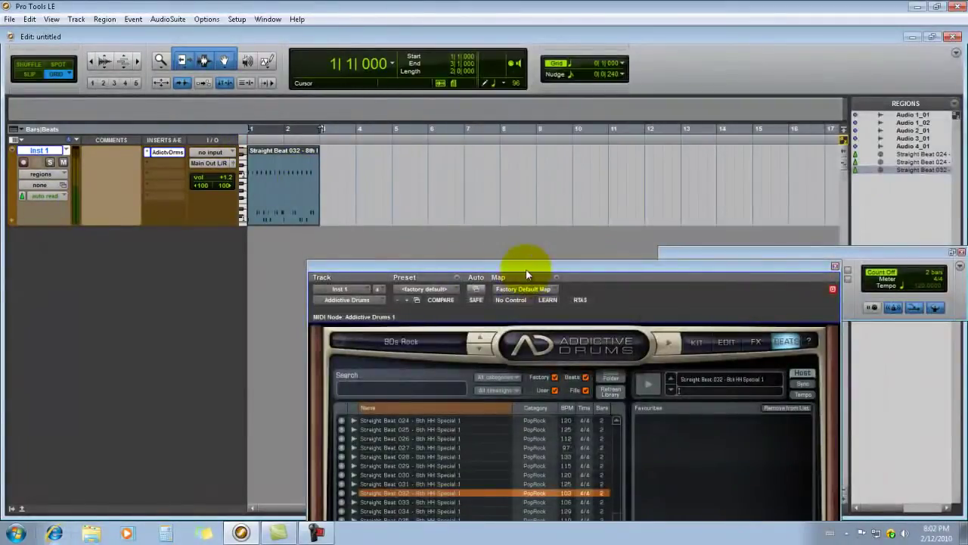
pyautogui.moveTo(532, 265); pyautogui.dragTo(660, 106)
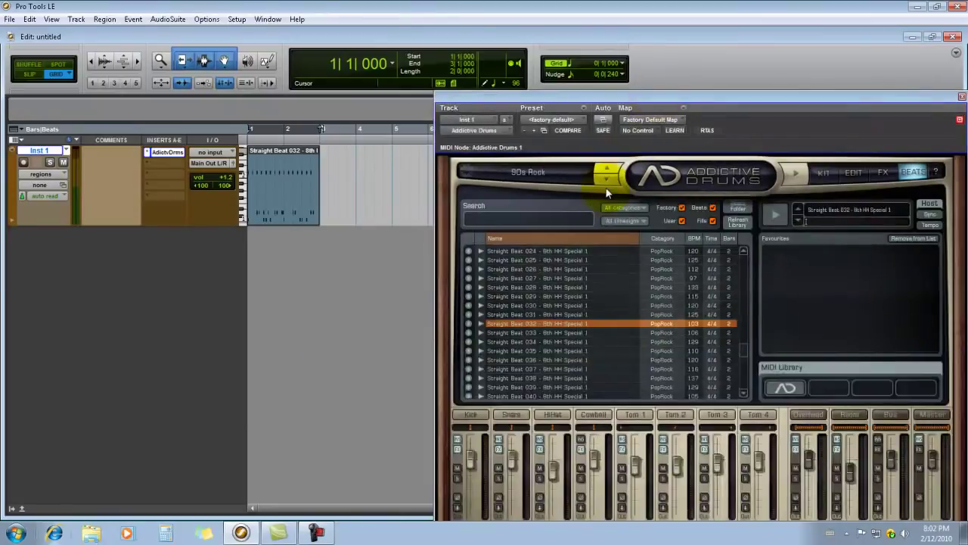
pyautogui.moveTo(752, 94); pyautogui.dragTo(569, 32)
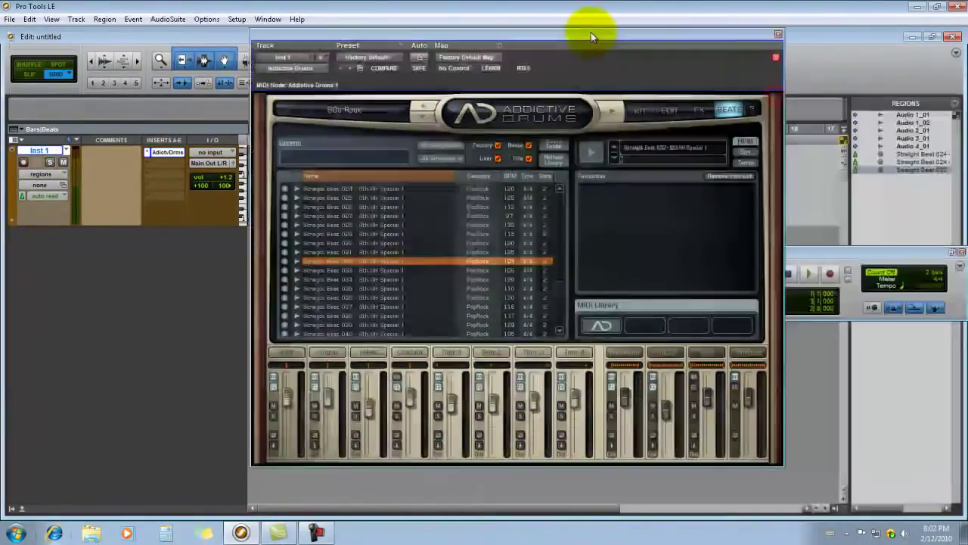
# Step: Close the Addictive Drums window and play back the Straight Beat 032 region on Inst 1
pyautogui.click(778, 35)
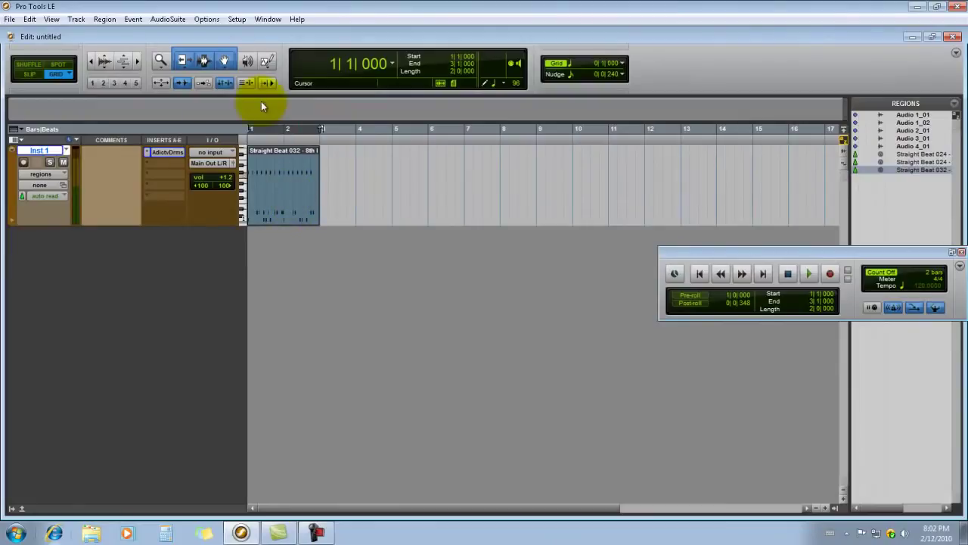
pyautogui.press('space')
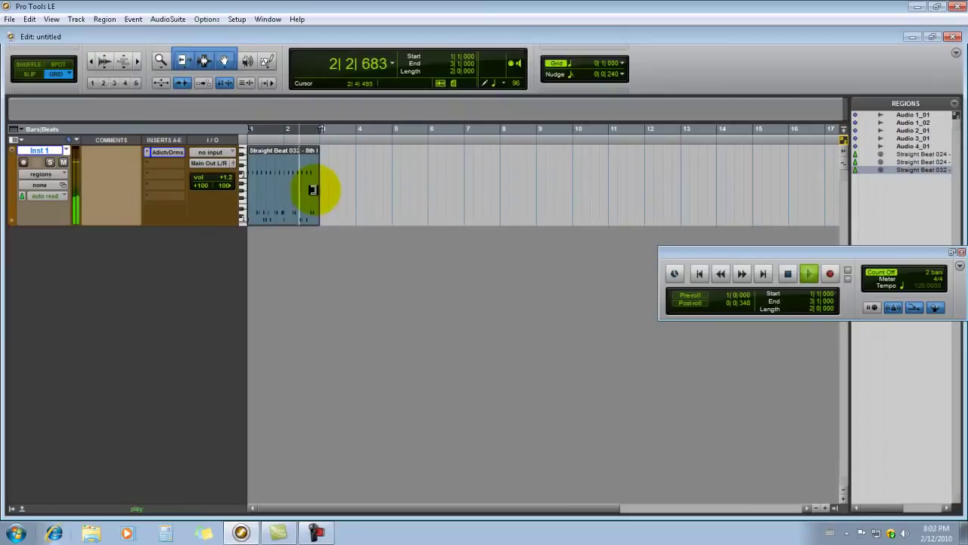
pyautogui.press('space')
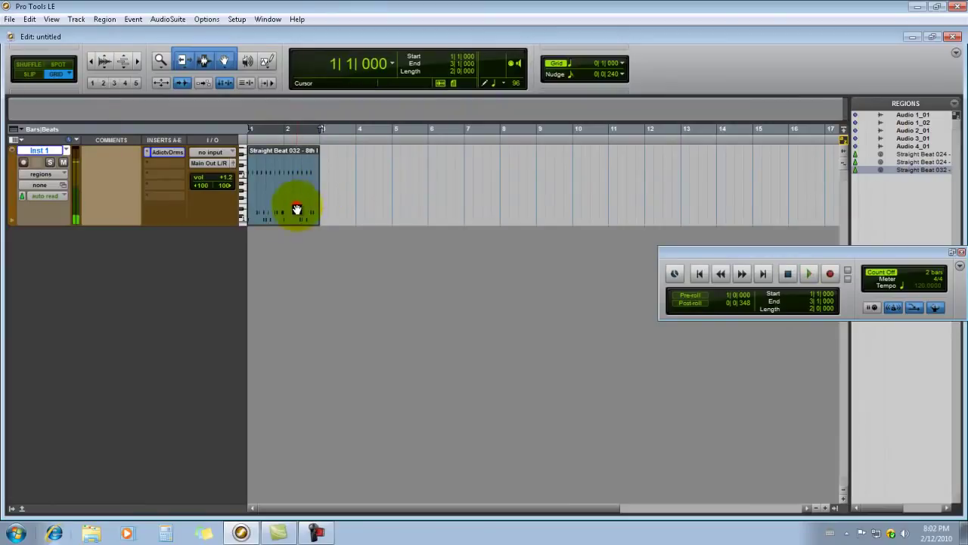
# Step: Duplicate the Straight Beat 032 region seven times to fill Inst 1 up to bar 17, check the last copy and return to bar 1
pyautogui.hotkey('ctrl', 'd')
pyautogui.hotkey('ctrl', 'd')
pyautogui.hotkey('ctrl', 'd')
pyautogui.hotkey('ctrl', 'd')
pyautogui.hotkey('ctrl', 'd')
pyautogui.hotkey('ctrl', 'd')
pyautogui.hotkey('ctrl', 'd')
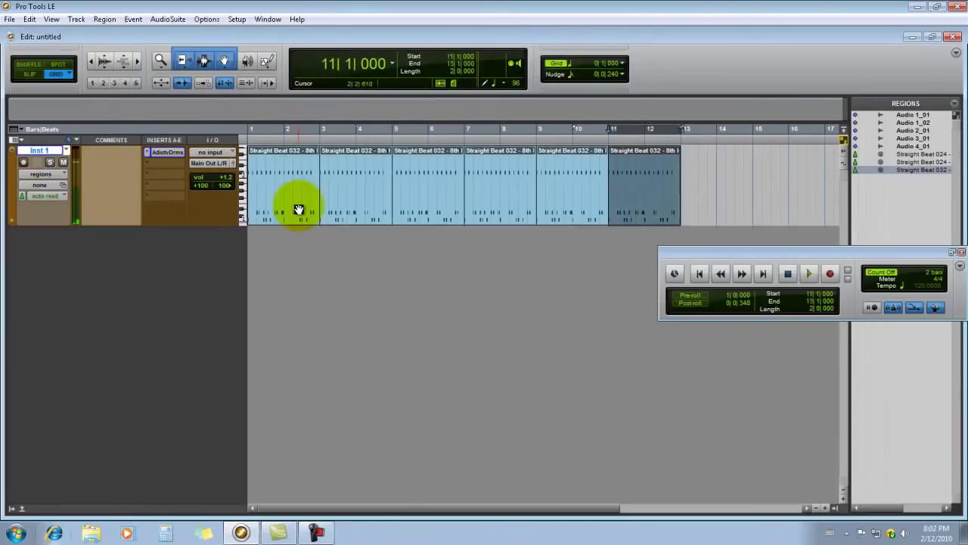
pyautogui.press('space')
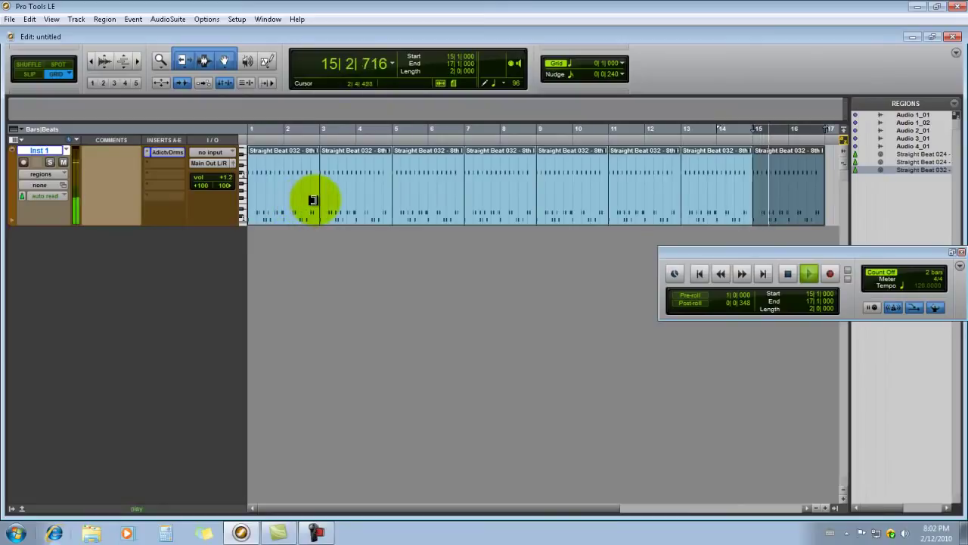
pyautogui.press('space')
pyautogui.press('Return')
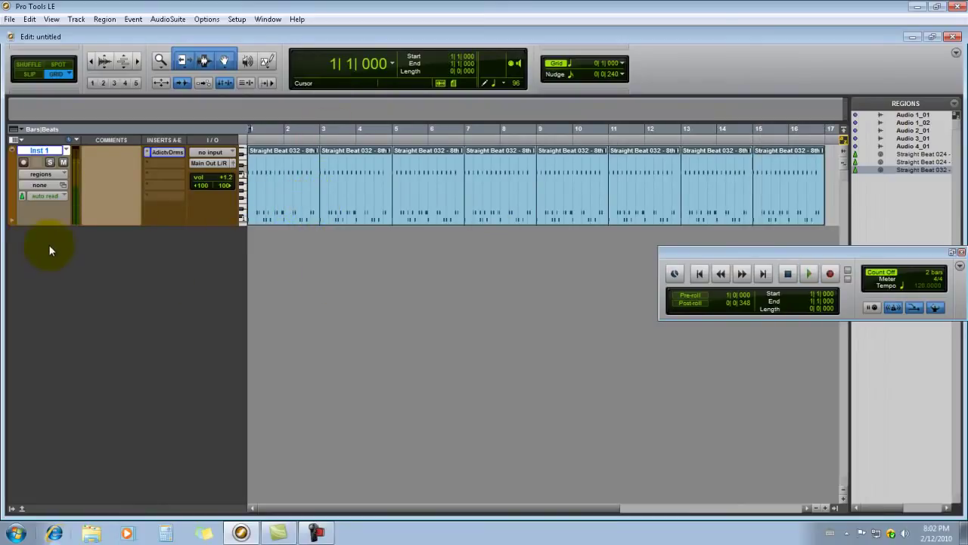
# Step: Create five new mono audio tracks in Samples and set Audio 1's input to the AD Kick plug-in output
pyautogui.hotkey('ctrl', 'shift', 'n')
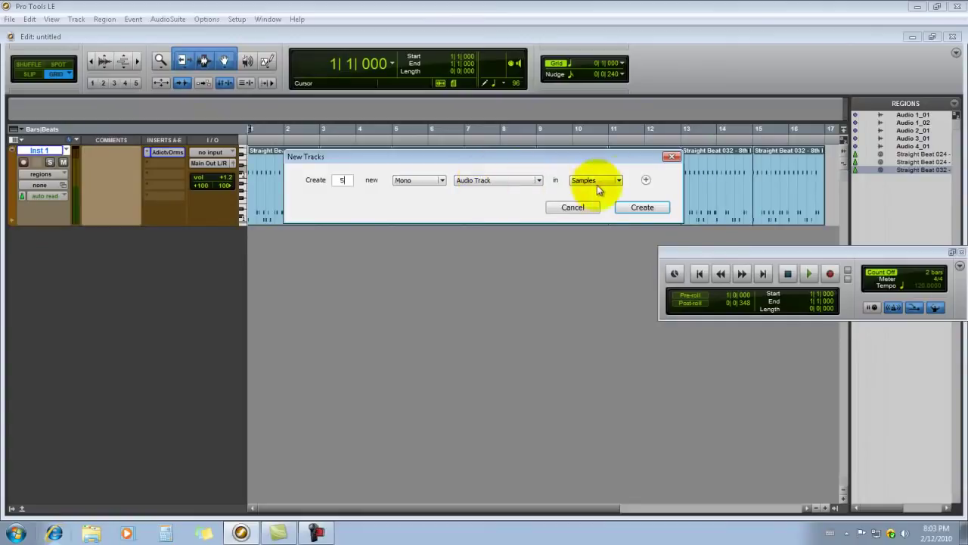
pyautogui.click(648, 209)
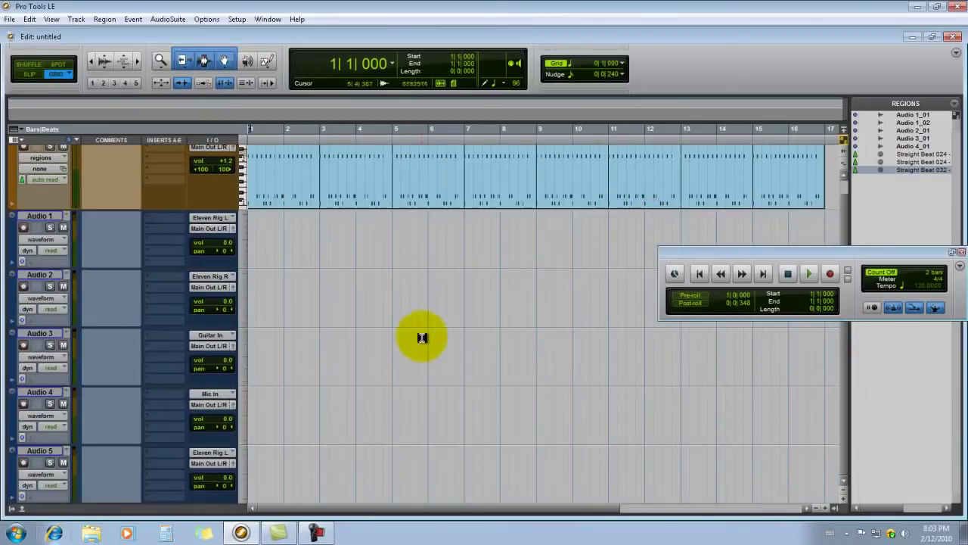
pyautogui.click(209, 218)
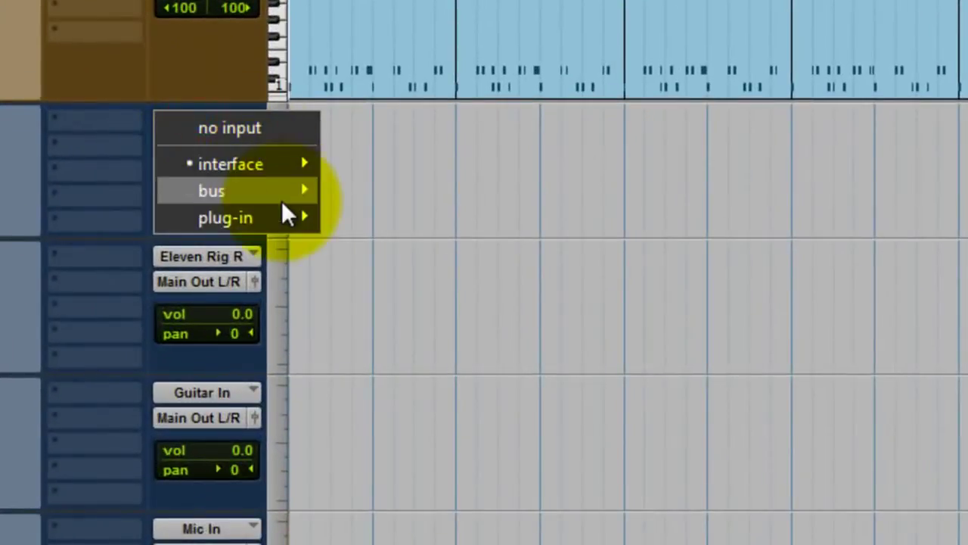
pyautogui.moveTo(255, 217)
pyautogui.moveTo(393, 215)
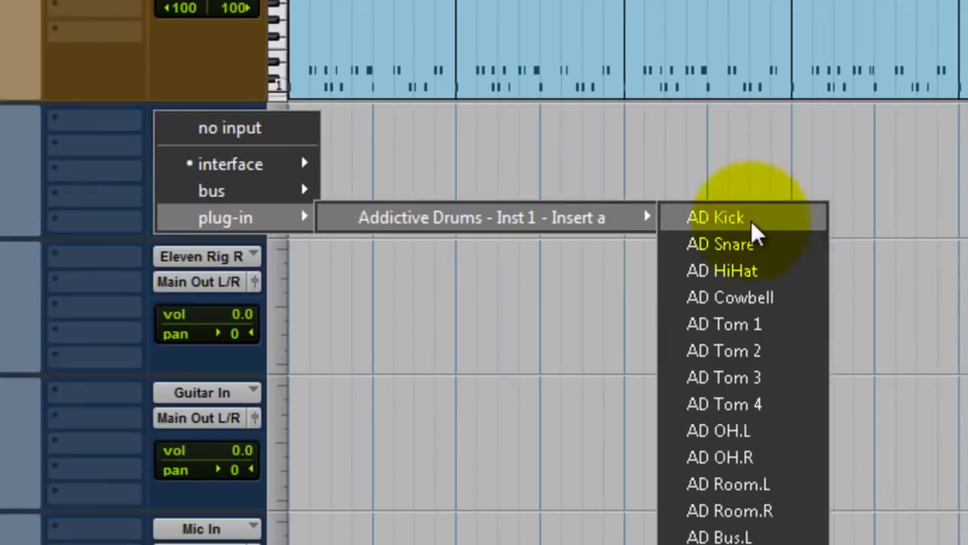
pyautogui.click(787, 227)
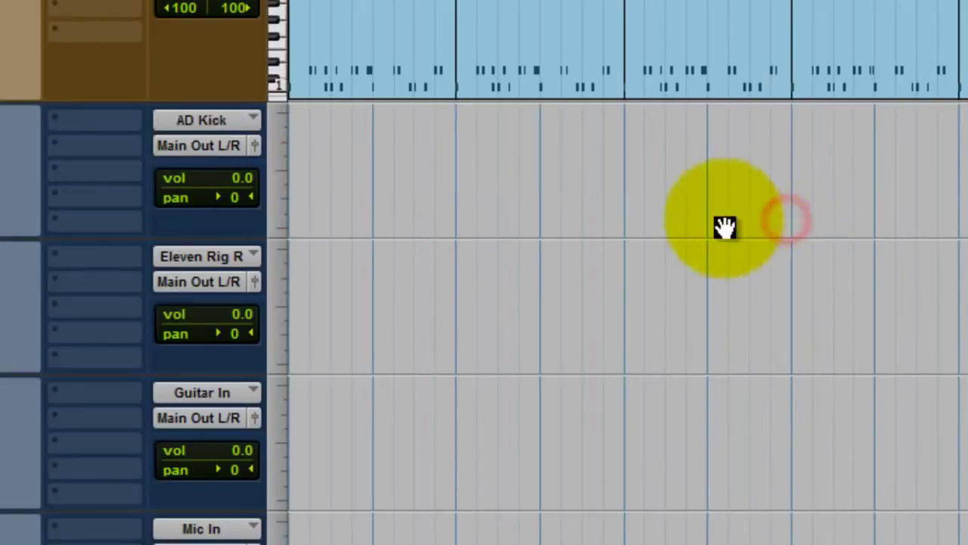
# Step: Set the input of Audio 2 to AD Snare and the input of Audio 3 to AD HiHat from the Addictive Drums outputs
pyautogui.click(204, 255)
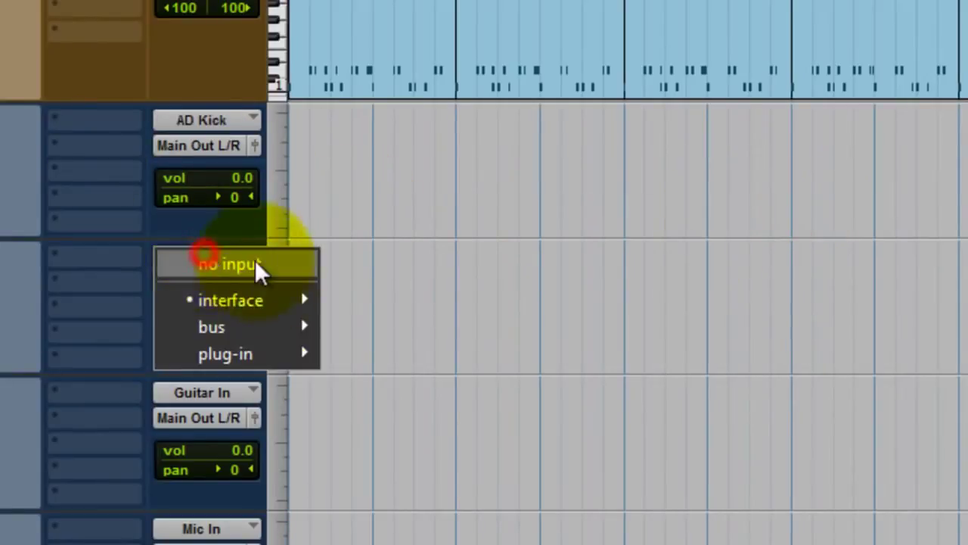
pyautogui.moveTo(267, 356)
pyautogui.moveTo(636, 351)
pyautogui.click(741, 385)
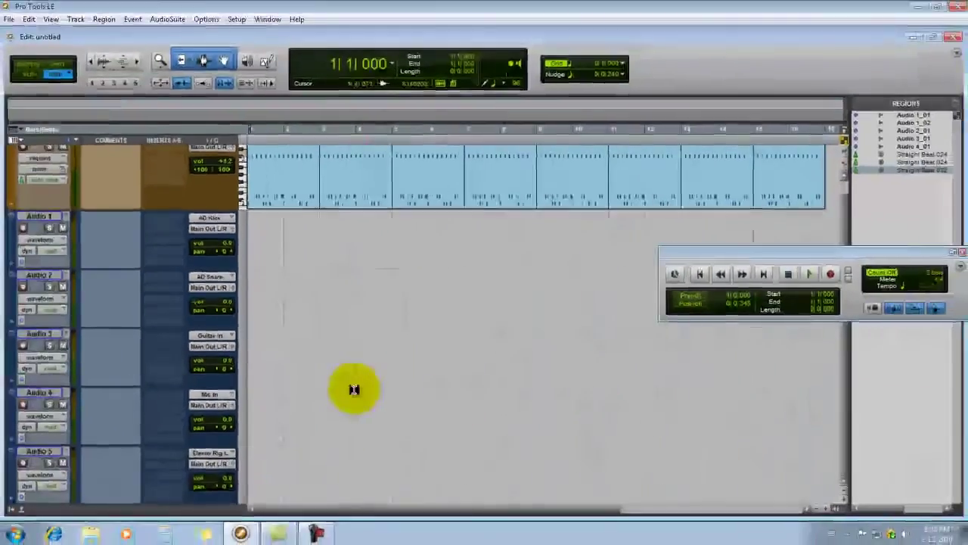
pyautogui.click(206, 363)
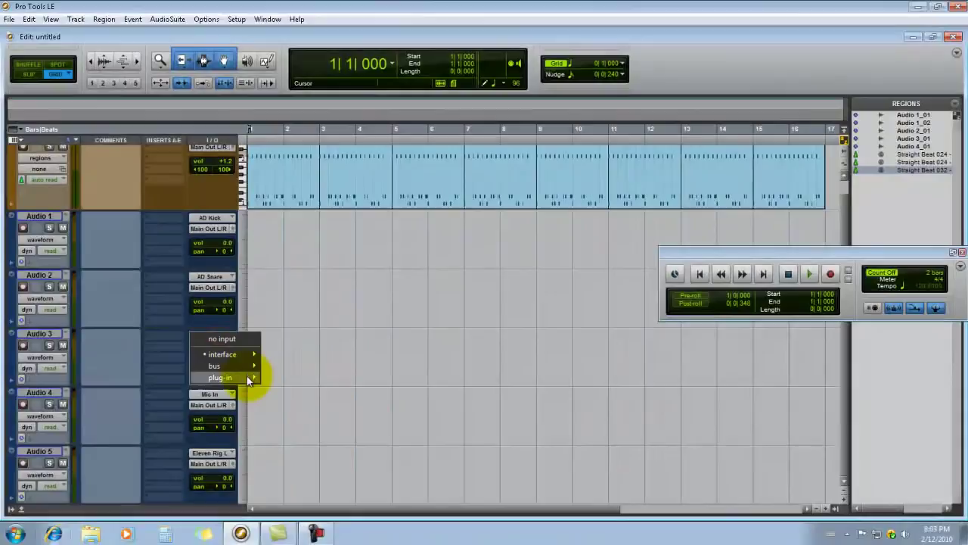
pyautogui.moveTo(247, 376)
pyautogui.moveTo(368, 379)
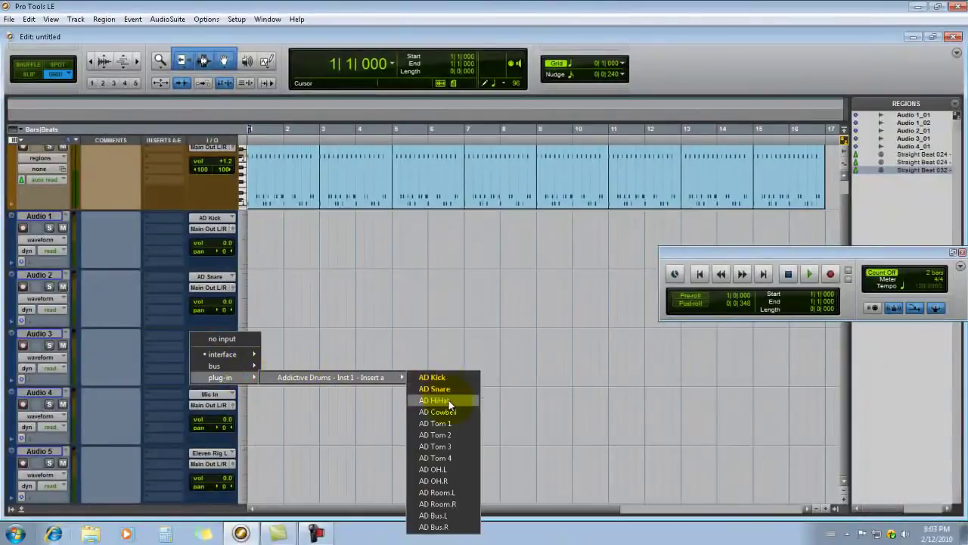
pyautogui.click(437, 399)
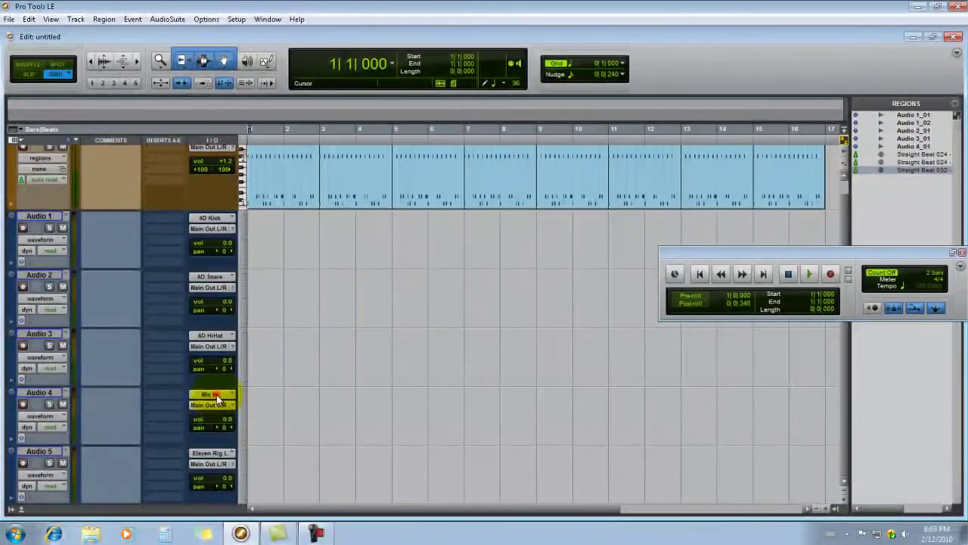
# Step: Set the input of Audio 4 to AD Cowbell and the input of Audio 5 to AD Tom 1
pyautogui.click(219, 400)
pyautogui.moveTo(246, 435)
pyautogui.moveTo(330, 439)
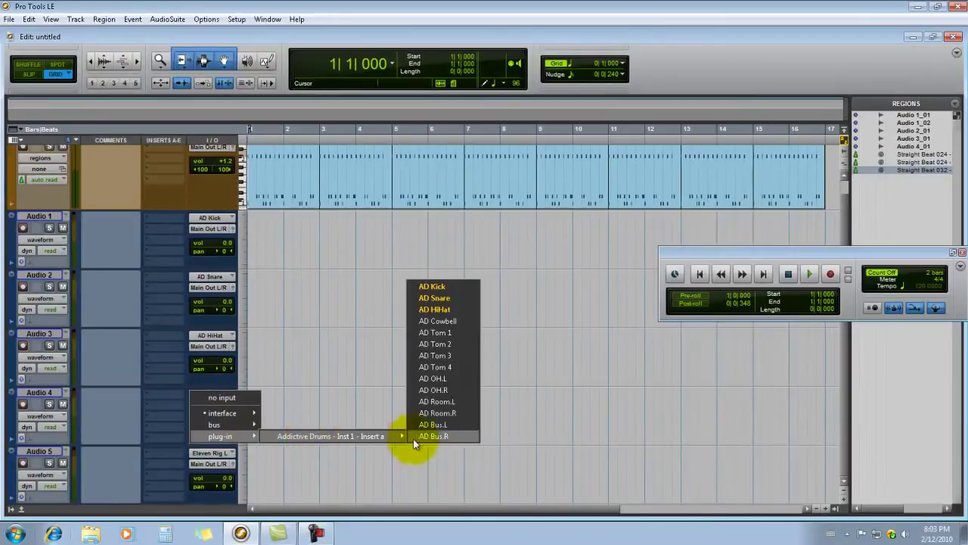
pyautogui.click(464, 322)
pyautogui.click(210, 454)
pyautogui.click(211, 454)
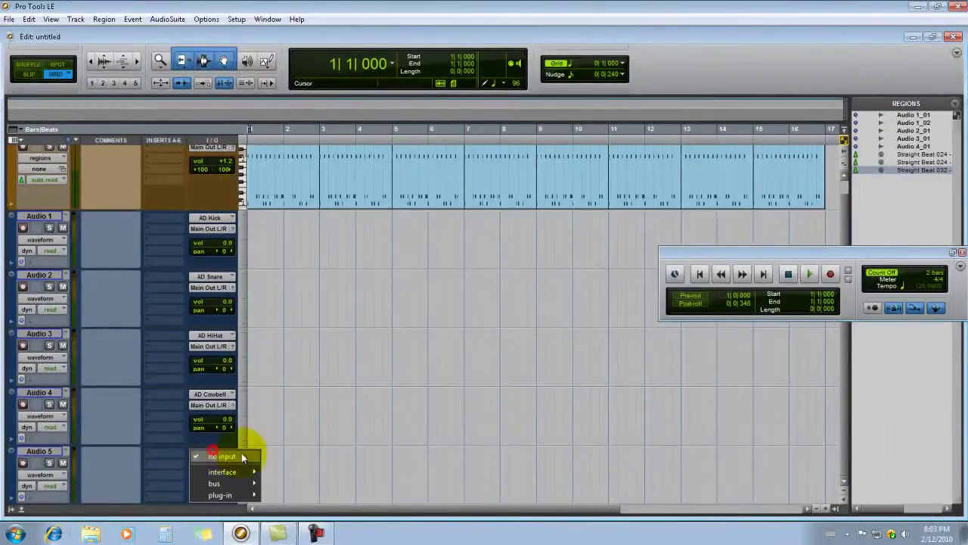
pyautogui.moveTo(251, 475)
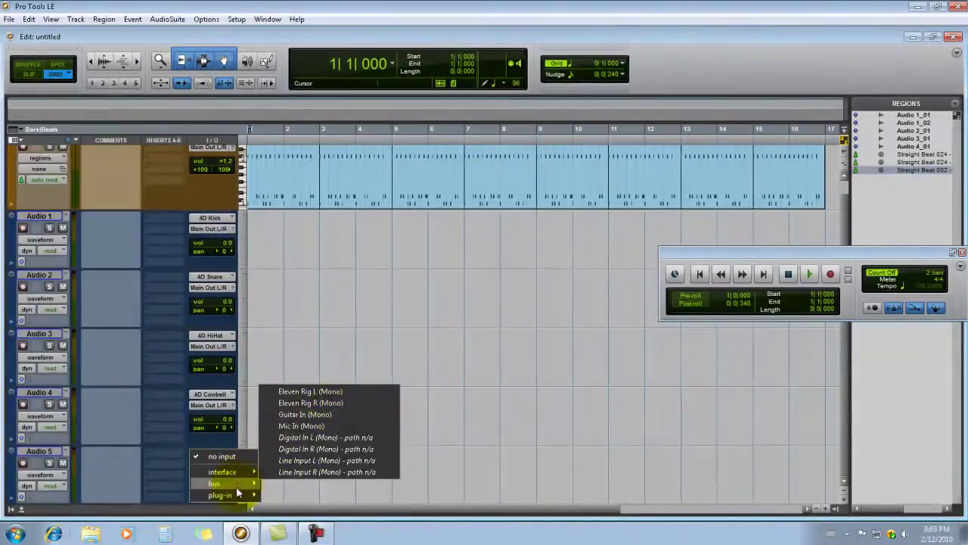
pyautogui.moveTo(269, 494)
pyautogui.moveTo(348, 494)
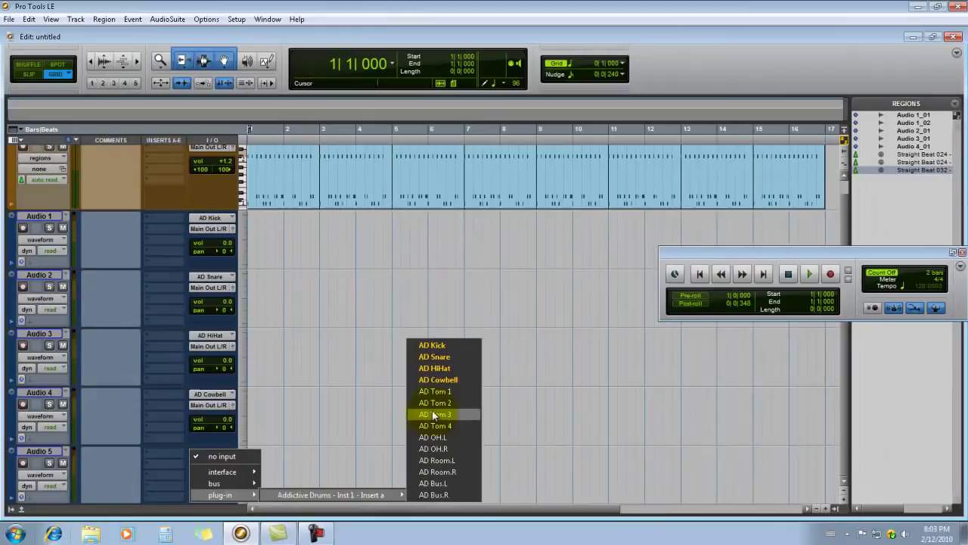
pyautogui.click(446, 396)
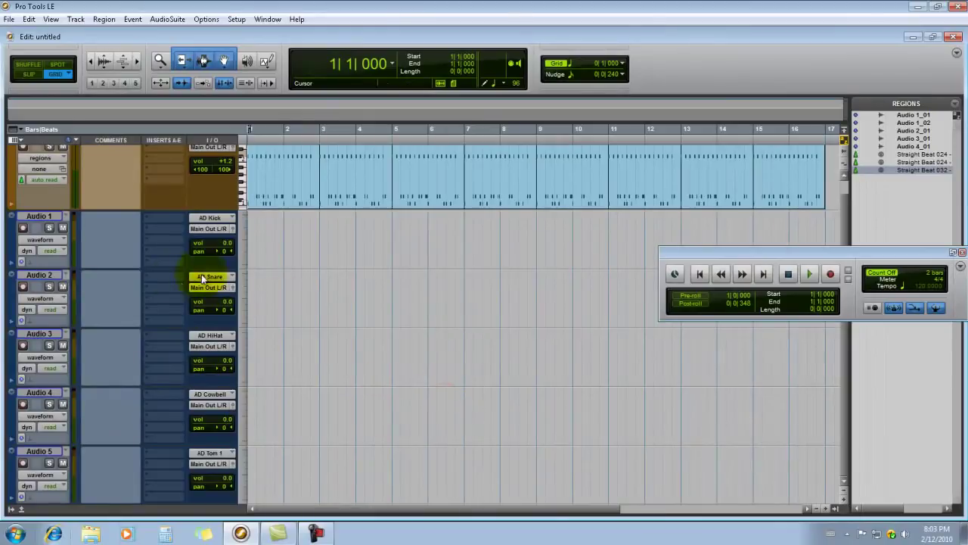
# Step: Record-arm the audio tracks Audio 1 through Audio 5
pyautogui.scroll(1, 290, 255)
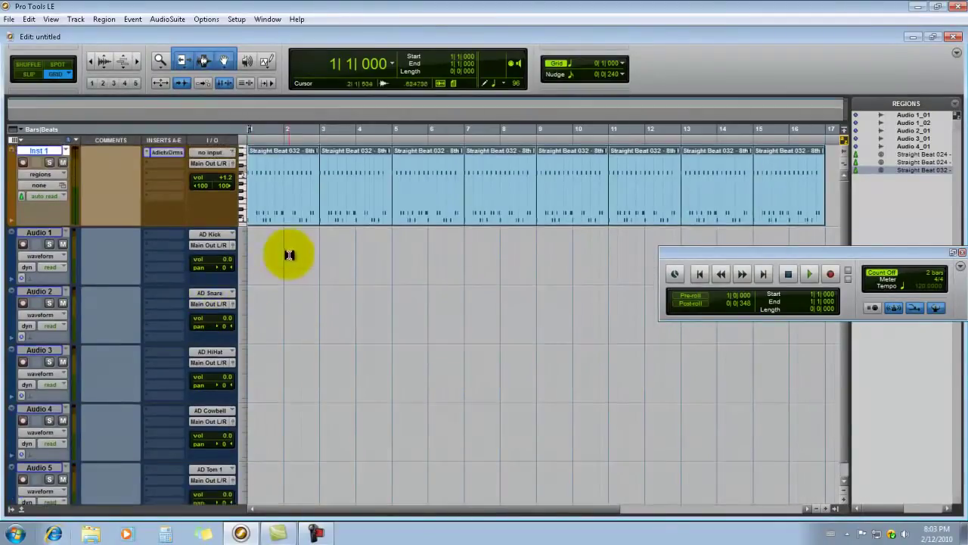
pyautogui.click(23, 243)
pyautogui.click(23, 303)
pyautogui.click(22, 361)
pyautogui.click(23, 420)
pyautogui.click(23, 479)
pyautogui.scroll(-1, 68, 431)
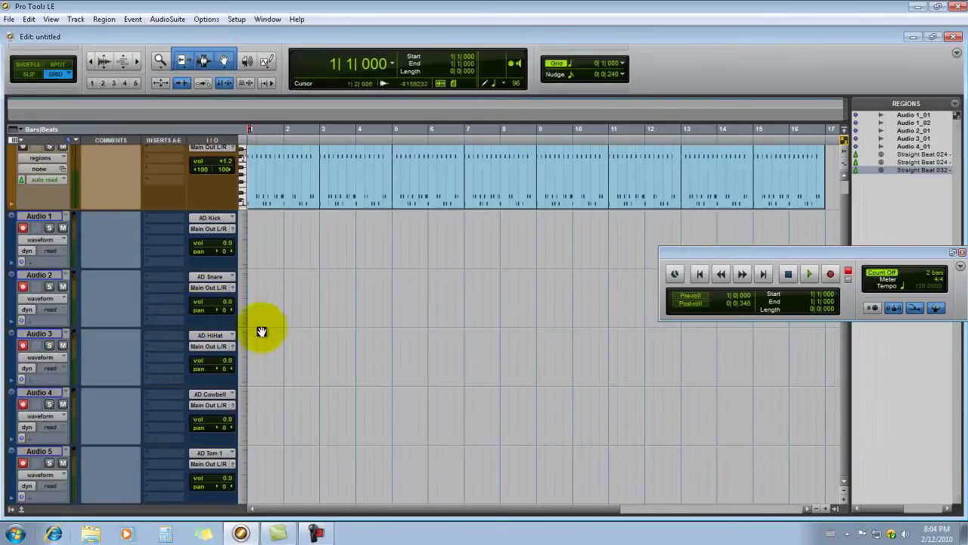
# Step: Open Addictive Drums from the Inst 1 insert, show its kit page and move the window away from the track controls
pyautogui.scroll(1, 233, 287)
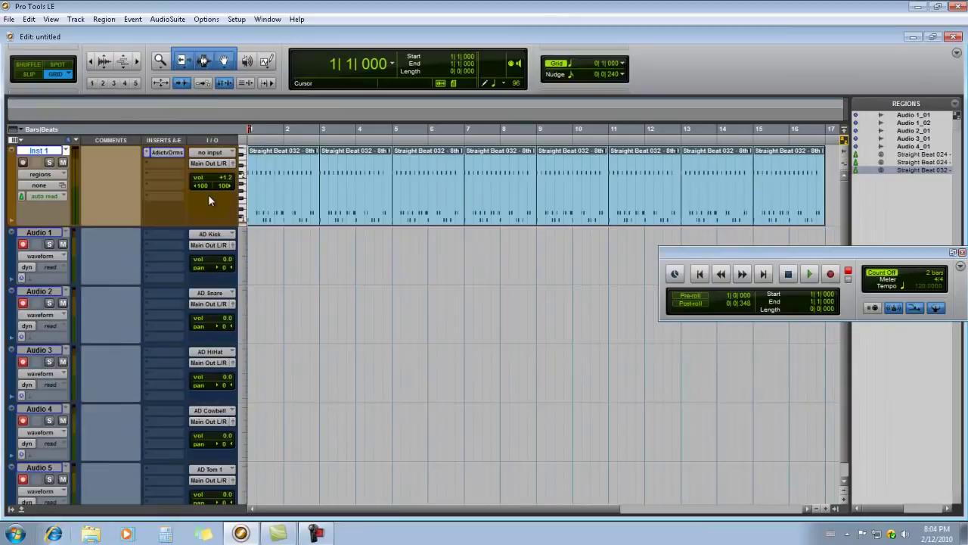
pyautogui.click(167, 153)
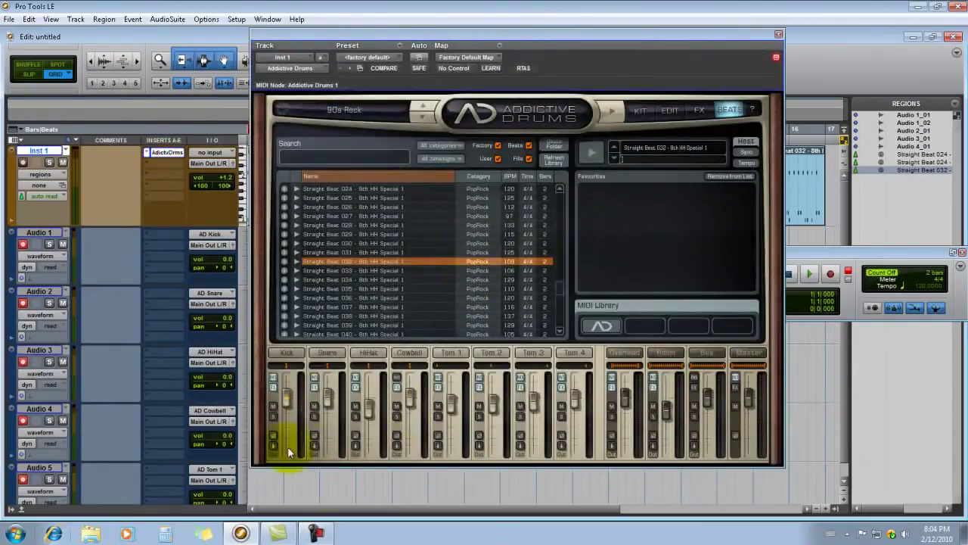
pyautogui.click(641, 110)
pyautogui.moveTo(530, 40); pyautogui.dragTo(586, 12)
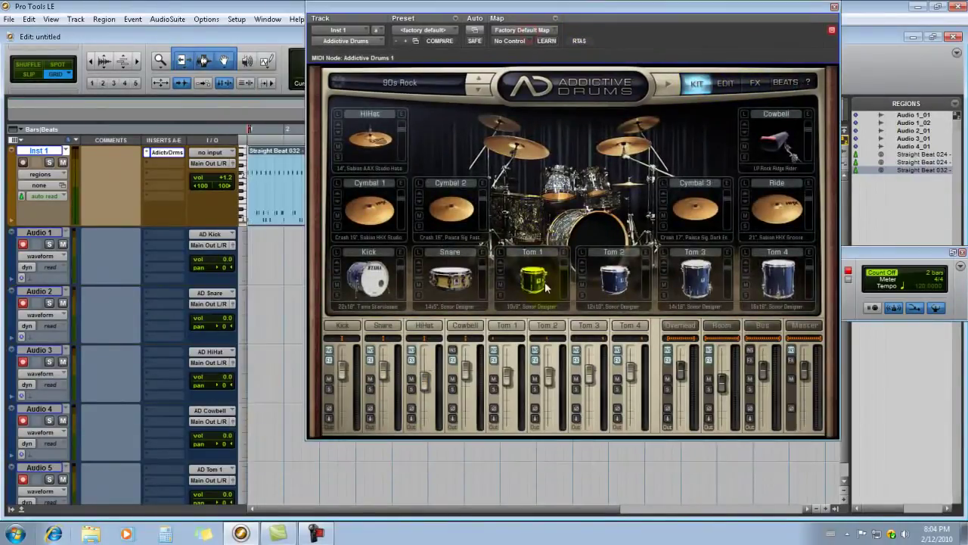
# Step: Turn on the separate outputs for the Kick, Snare, HiHat, Cowbell and Tom 1 channels in the Addictive Drums mixer
pyautogui.click(329, 418)
pyautogui.click(370, 418)
pyautogui.click(411, 417)
pyautogui.click(453, 418)
pyautogui.click(493, 417)
pyautogui.click(330, 418)
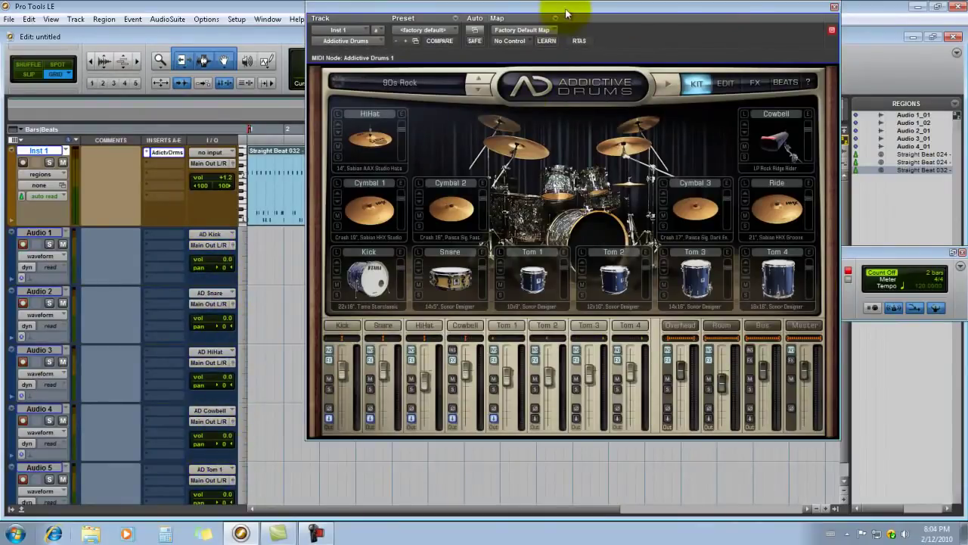
# Step: Move the plug-in window aside and try switching on the separate outputs of Tom 2, Tom 3 and Tom 4
pyautogui.moveTo(628, 16); pyautogui.dragTo(691, 25)
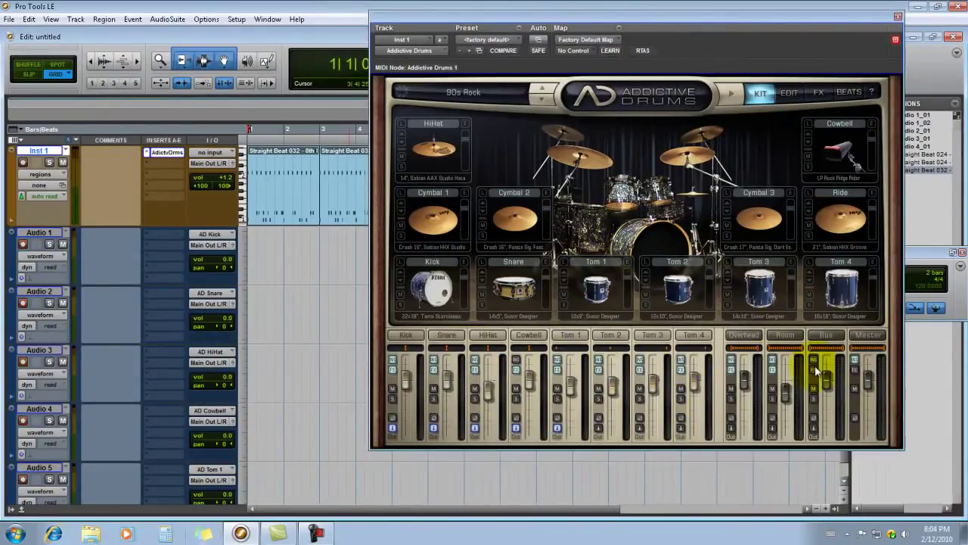
pyautogui.click(599, 428)
pyautogui.click(640, 428)
pyautogui.click(616, 429)
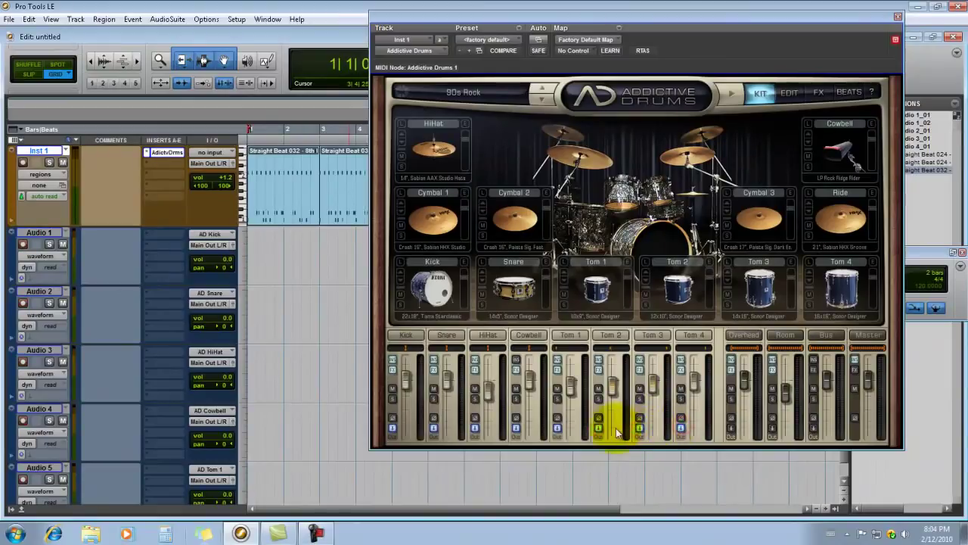
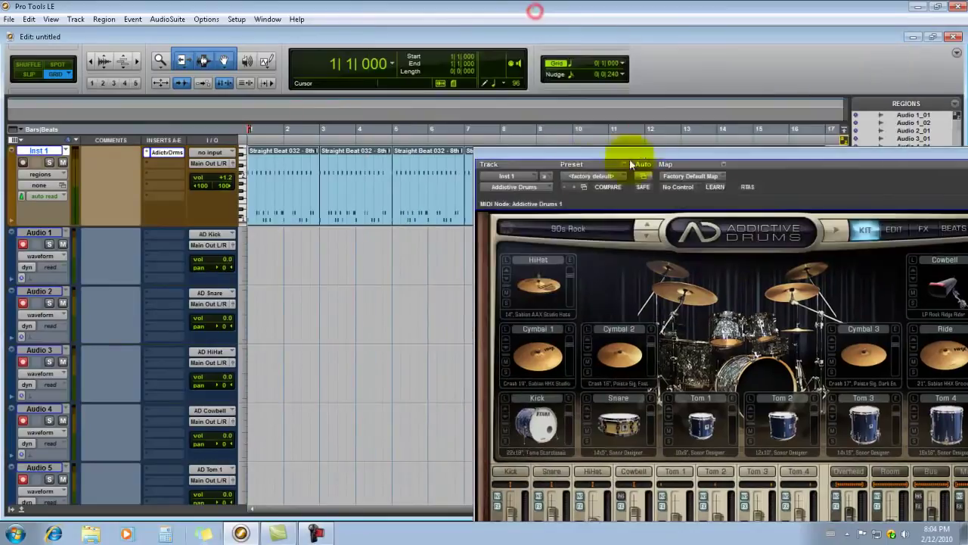
# Step: Record the Addictive Drums outputs onto Audio 1 through Audio 5 for about eight bars, starting at bar 1
pyautogui.scroll(-1, 169, 305)
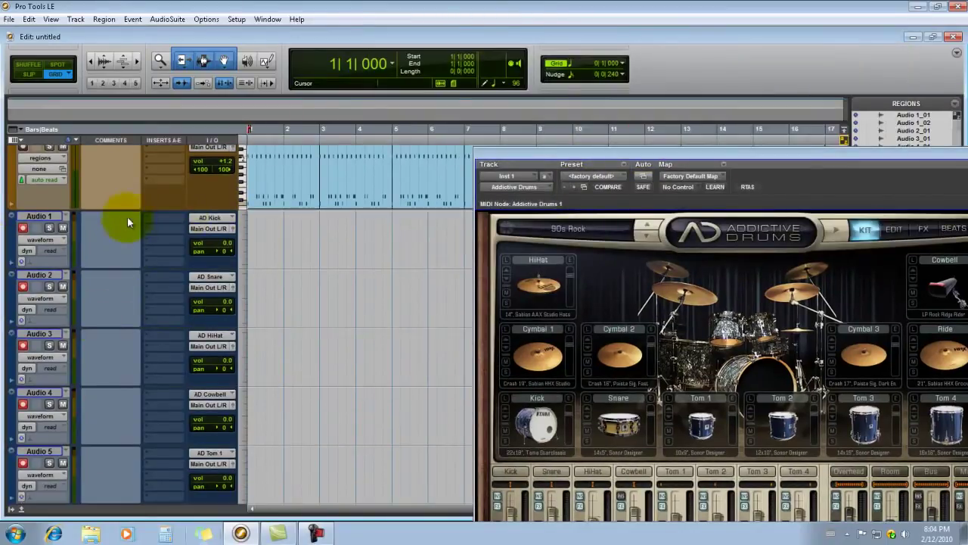
pyautogui.scroll(1, 256, 293)
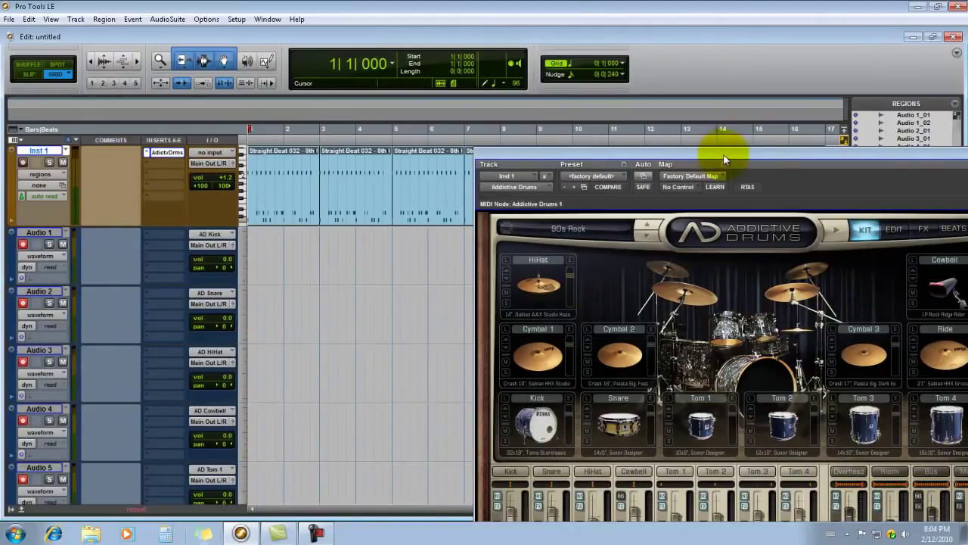
pyautogui.hotkey('ctrl', 'space')
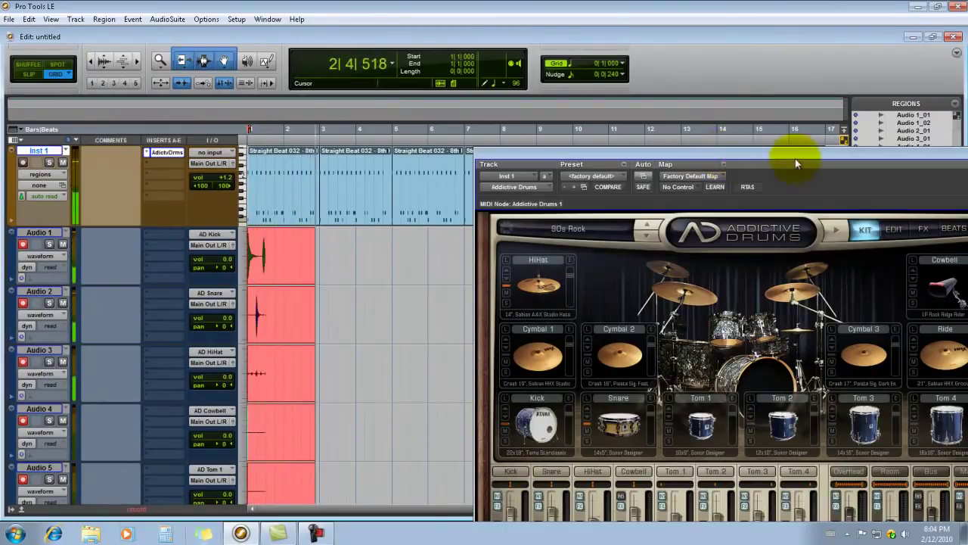
pyautogui.moveTo(859, 155); pyautogui.dragTo(818, 50)
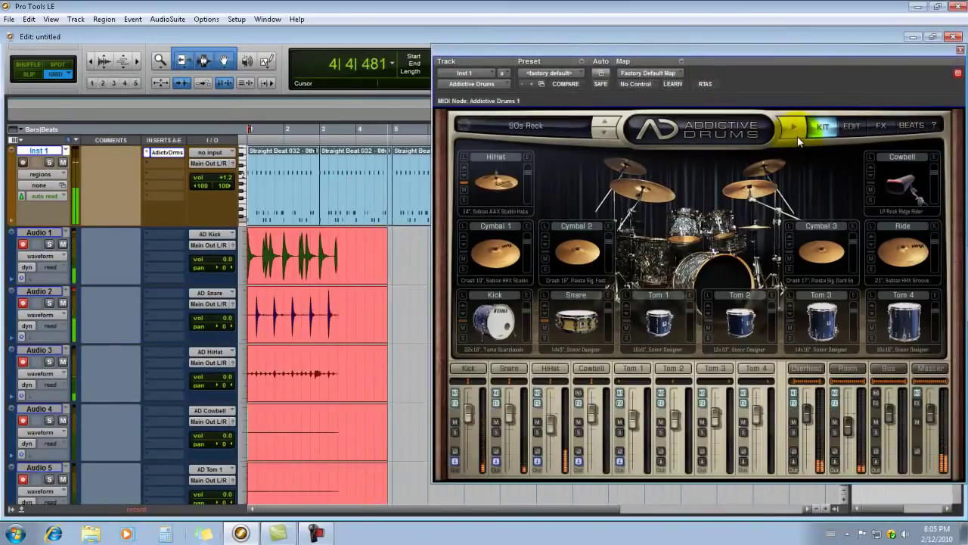
pyautogui.moveTo(713, 49); pyautogui.dragTo(878, 83)
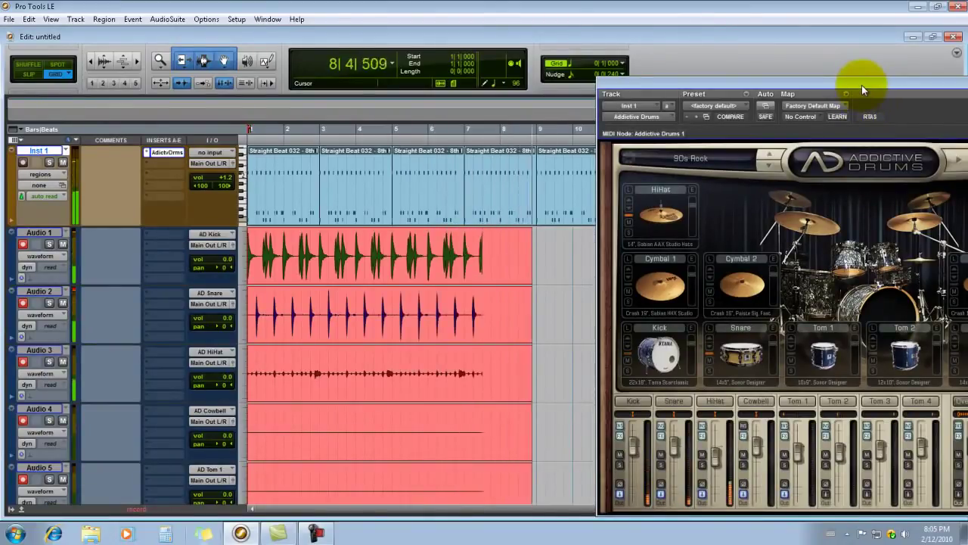
pyautogui.press('space')
# Step: Close the Addictive Drums window and move the transport controls up, clear of the recorded tracks
pyautogui.moveTo(908, 84); pyautogui.dragTo(610, 30)
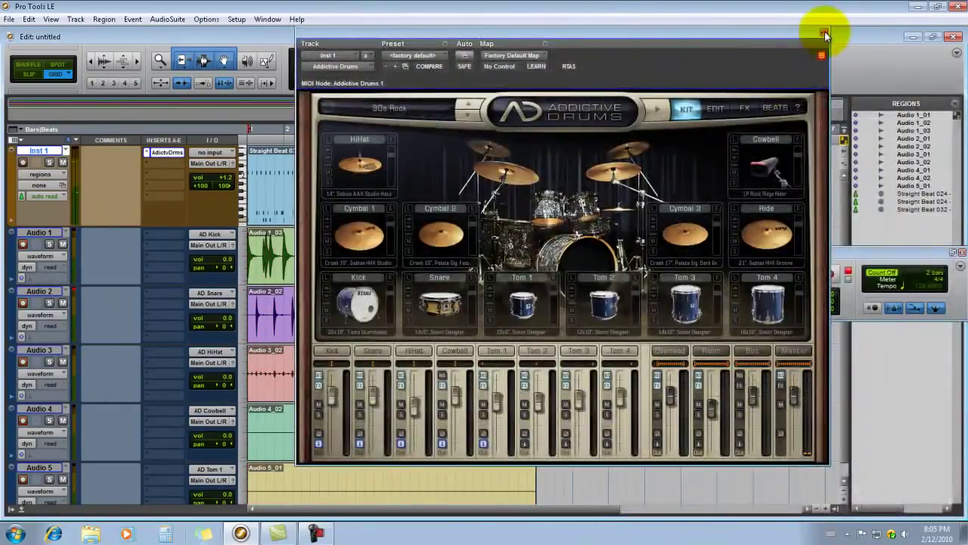
pyautogui.click(824, 34)
pyautogui.moveTo(870, 253); pyautogui.dragTo(687, 12)
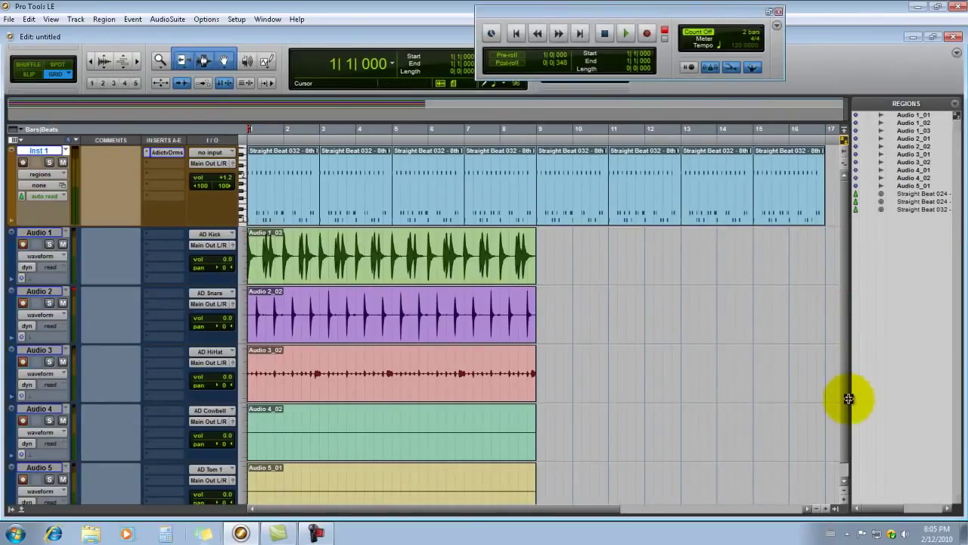
# Step: Delete the recorded regions on the Audio 4 (Cowbell) and Audio 5 (Tom 1) tracks
pyautogui.scroll(-1, 845, 401)
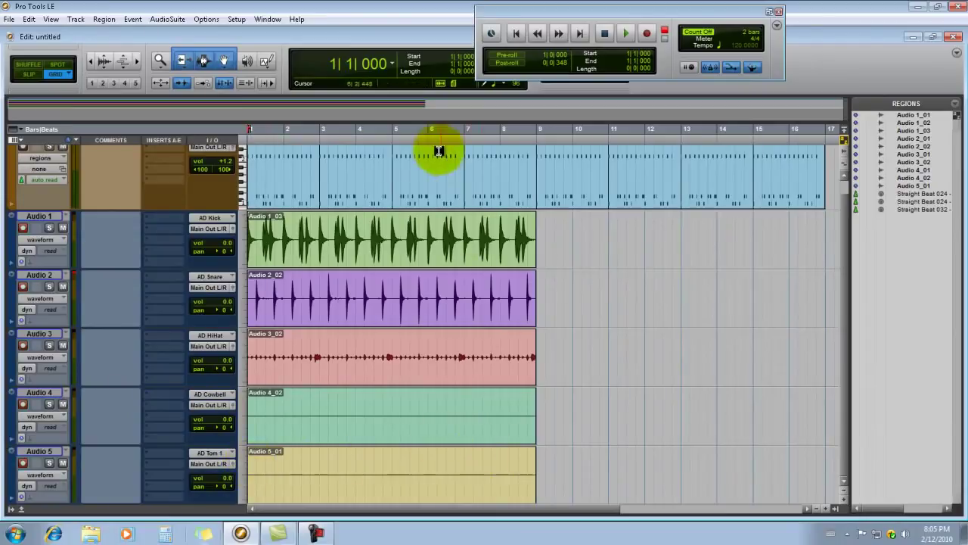
pyautogui.moveTo(537, 461); pyautogui.dragTo(212, 389)
pyautogui.press('Delete')
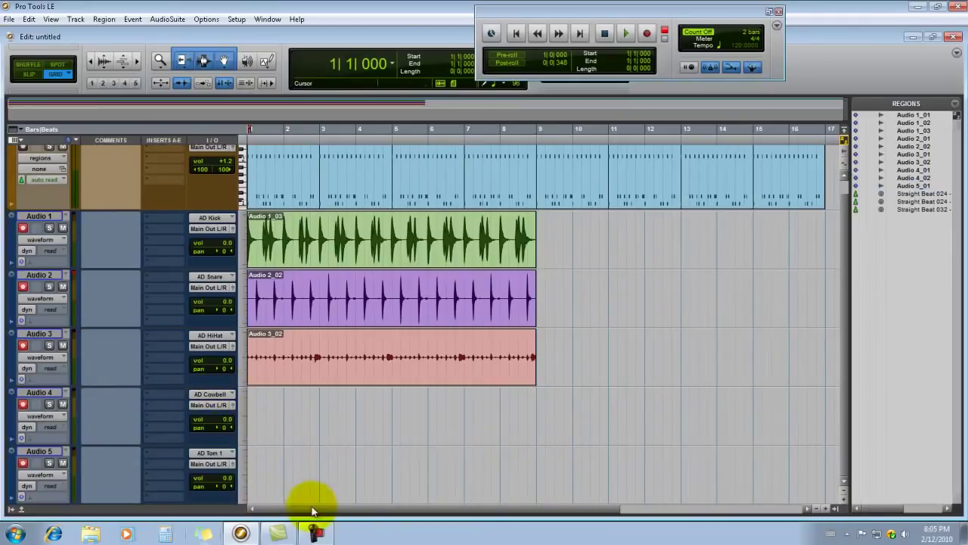
# Step: Turn off record-arm on the audio tracks
pyautogui.click(23, 286)
pyautogui.click(22, 345)
pyautogui.click(22, 404)
pyautogui.click(23, 463)
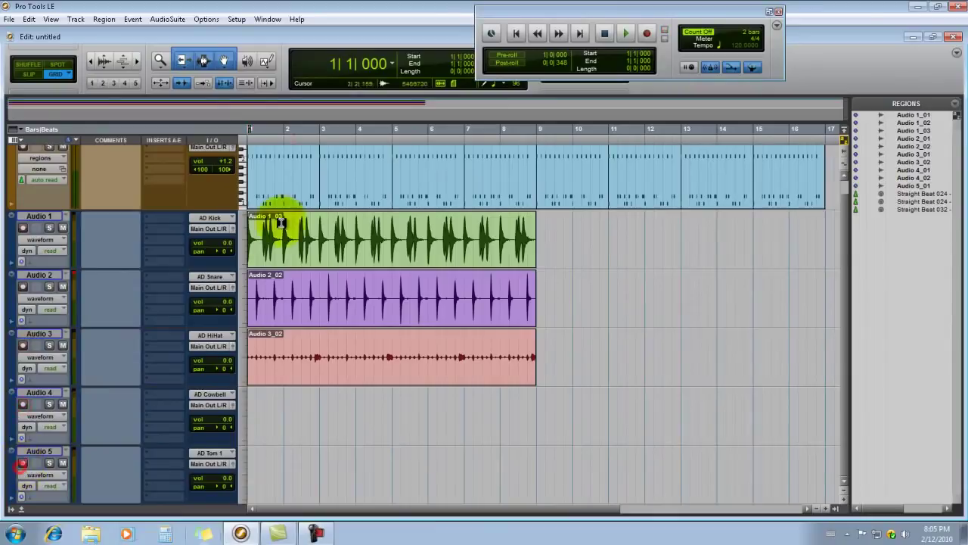
# Step: Solo Audio 1, Audio 2 and Audio 3 to listen to their recorded drums, and clear the solos after playback
pyautogui.click(49, 228)
pyautogui.click(50, 287)
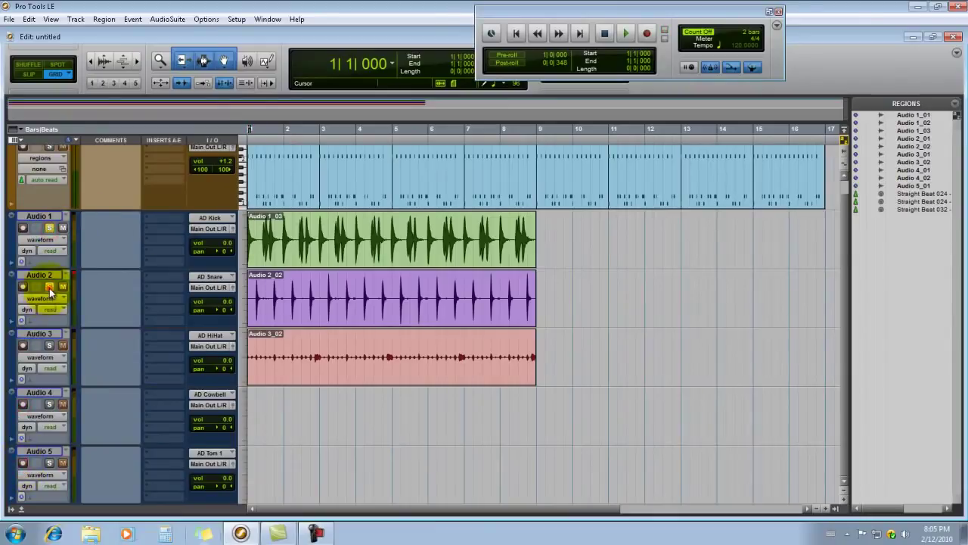
pyautogui.click(50, 346)
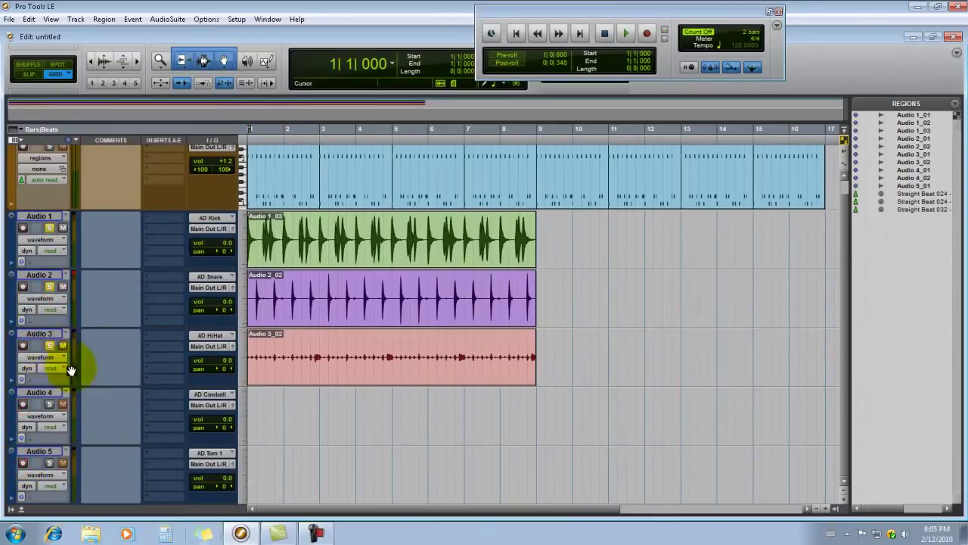
pyautogui.press('space')
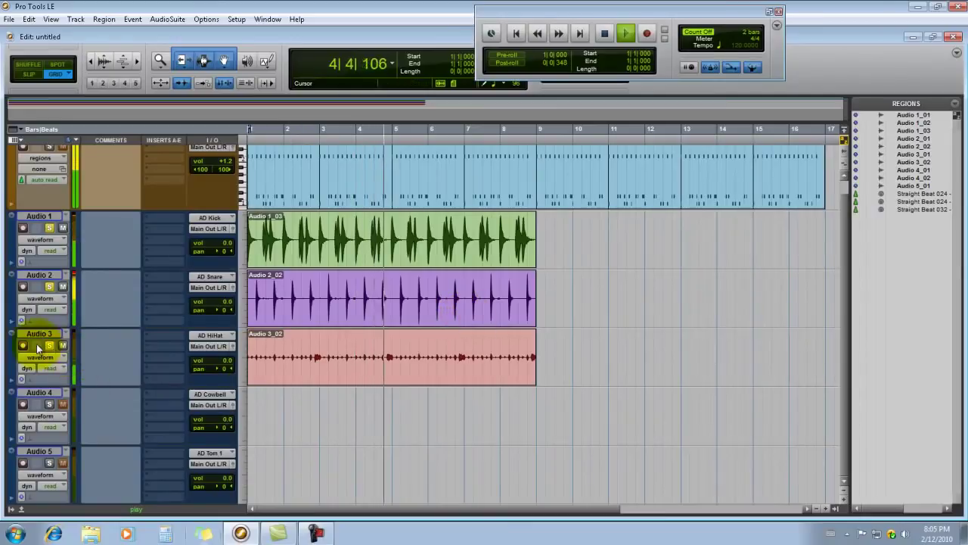
pyautogui.press('space')
pyautogui.moveTo(49, 346); pyautogui.dragTo(51, 227)
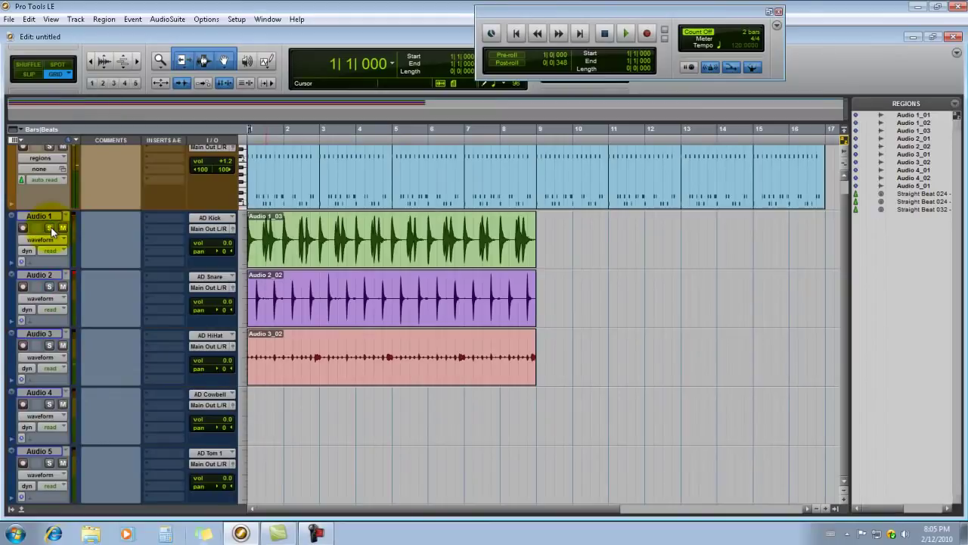
# Step: Make the Audio 1 track taller and load EQ 3 7-Band (mono) in its first insert slot
pyautogui.scroll(1, 72, 159)
pyautogui.scroll(-1, 217, 326)
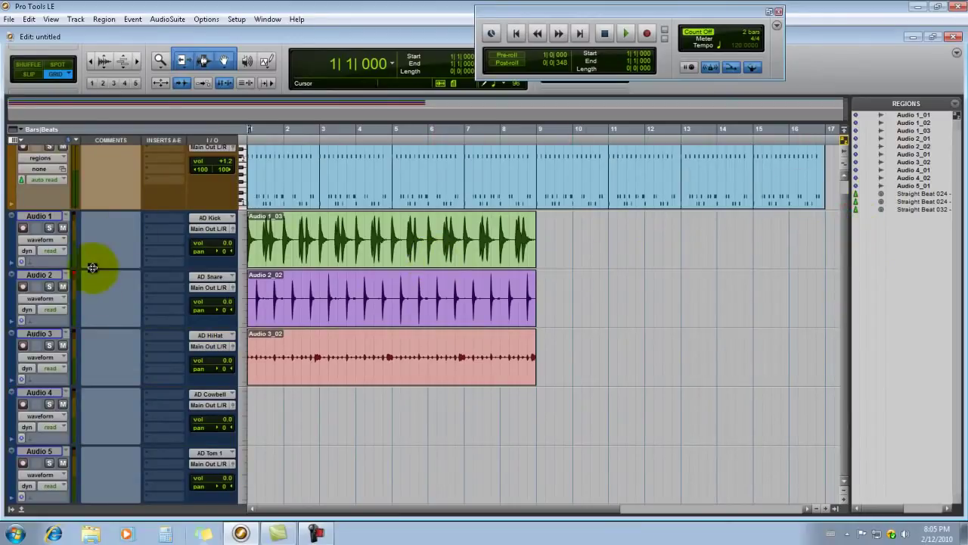
pyautogui.moveTo(68, 269); pyautogui.dragTo(78, 343)
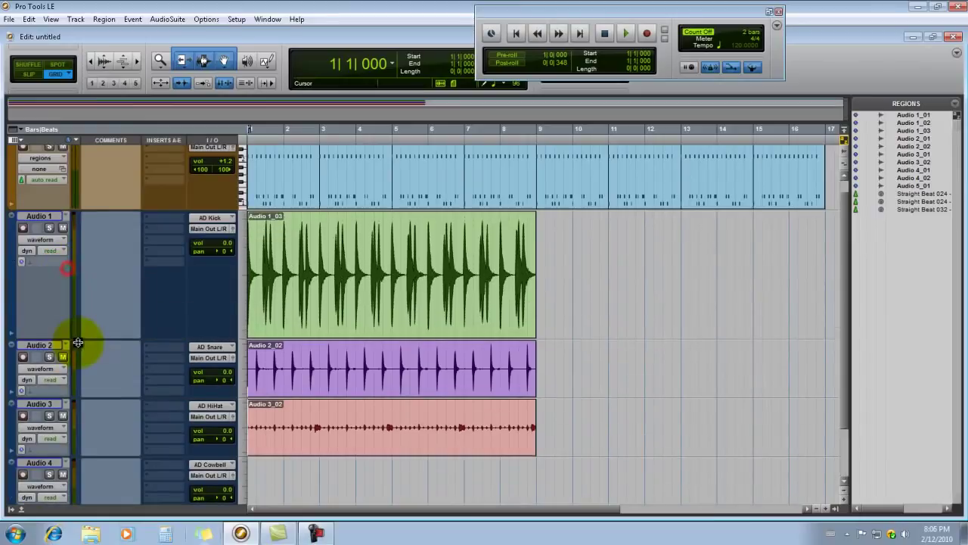
pyautogui.click(148, 214)
pyautogui.moveTo(187, 235)
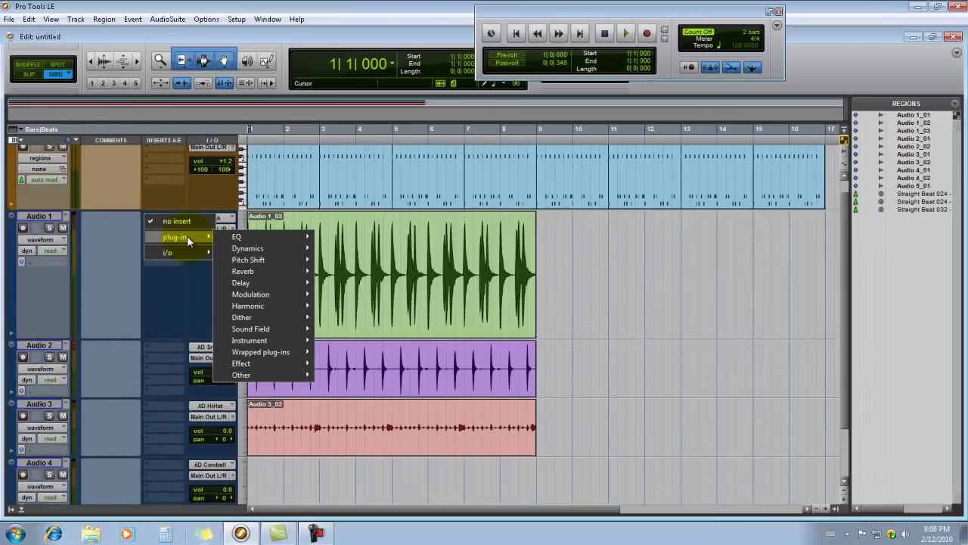
pyautogui.moveTo(306, 237)
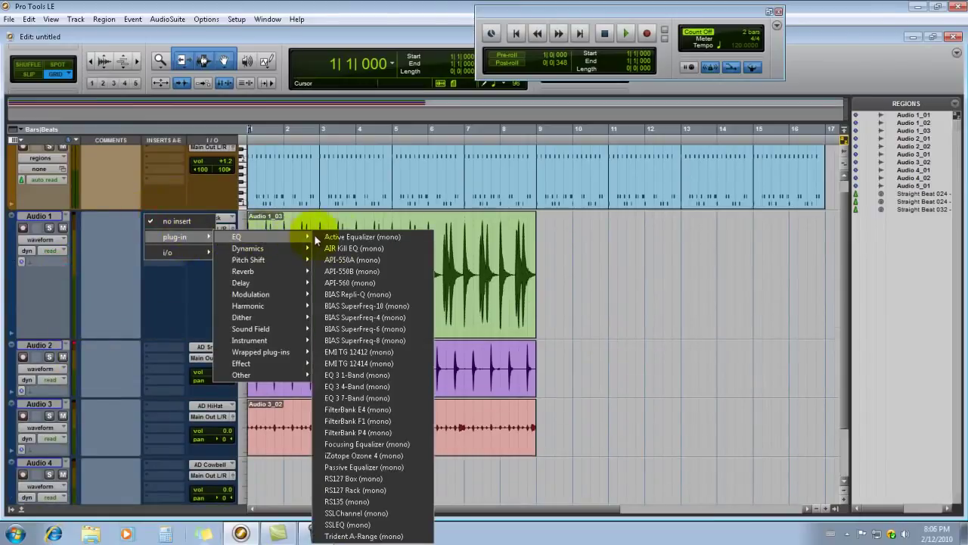
pyautogui.click(395, 397)
# Step: Load the bombfactory BF76 (mono) dynamics plug-in in the second insert slot of Audio 1
pyautogui.click(154, 228)
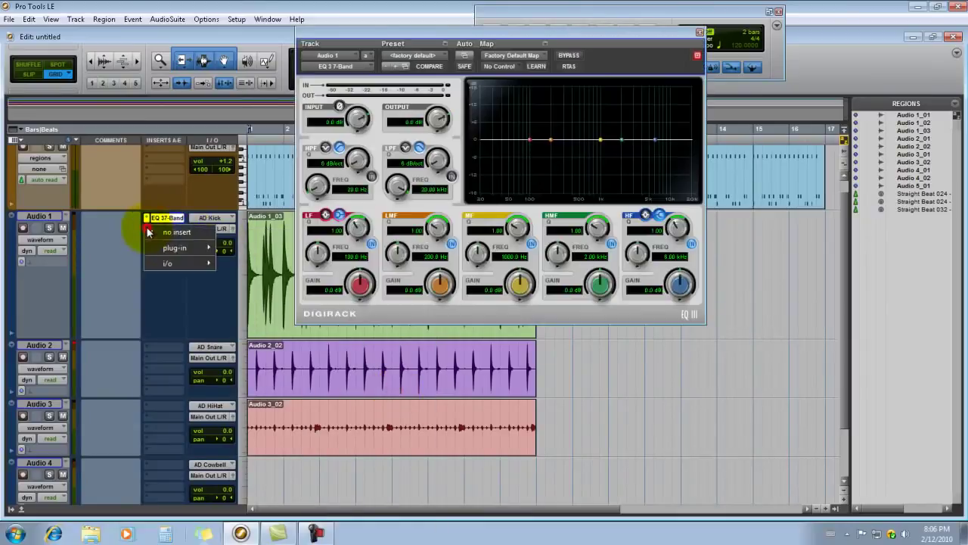
pyautogui.moveTo(210, 250)
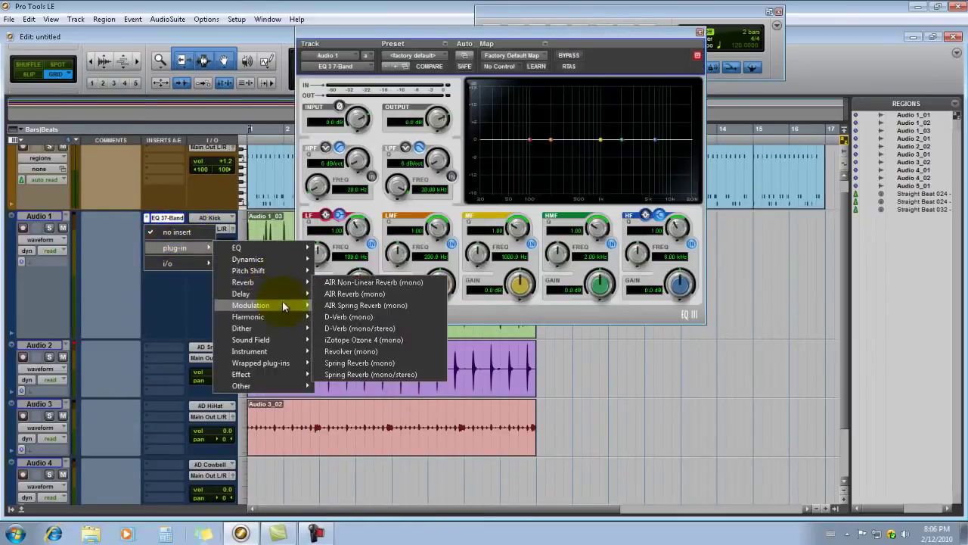
pyautogui.moveTo(294, 258)
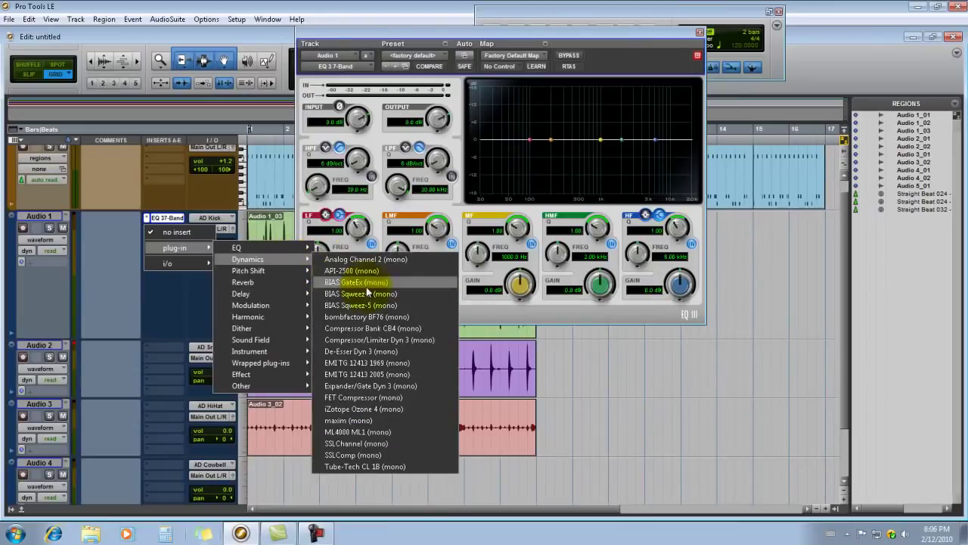
pyautogui.click(402, 320)
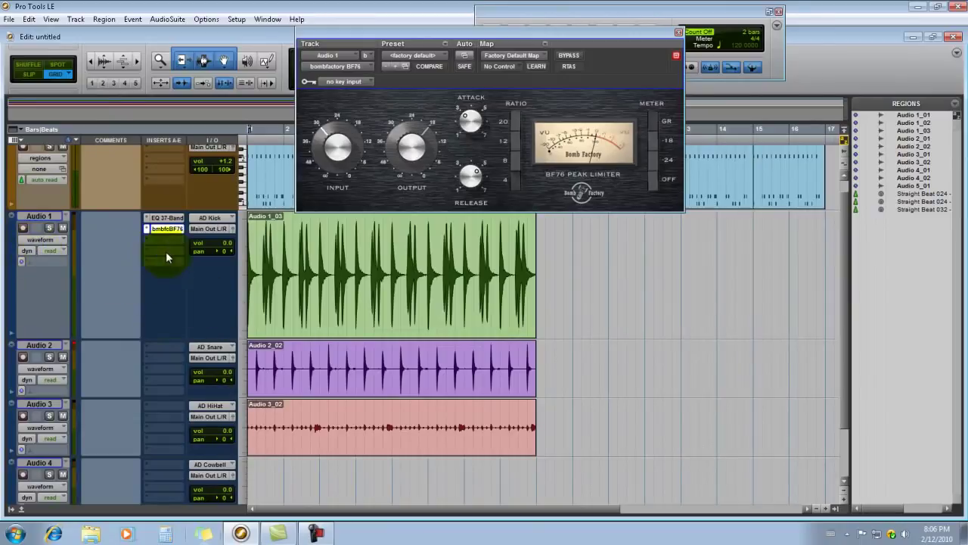
# Step: Show the mixer with the BF76 window clear of the channel strips, and rename the Audio 1 track as Kick
pyautogui.hotkey('ctrl', '=')
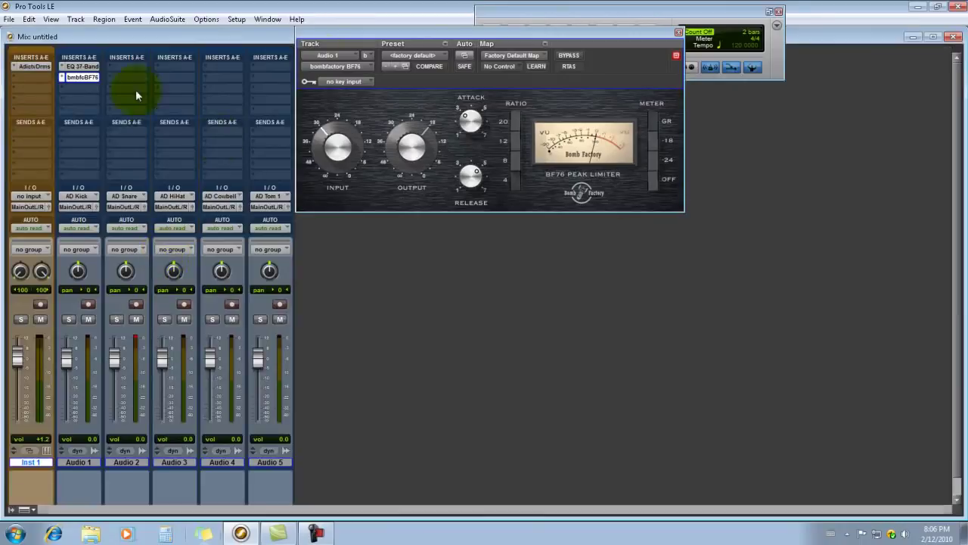
pyautogui.moveTo(347, 35); pyautogui.dragTo(556, 160)
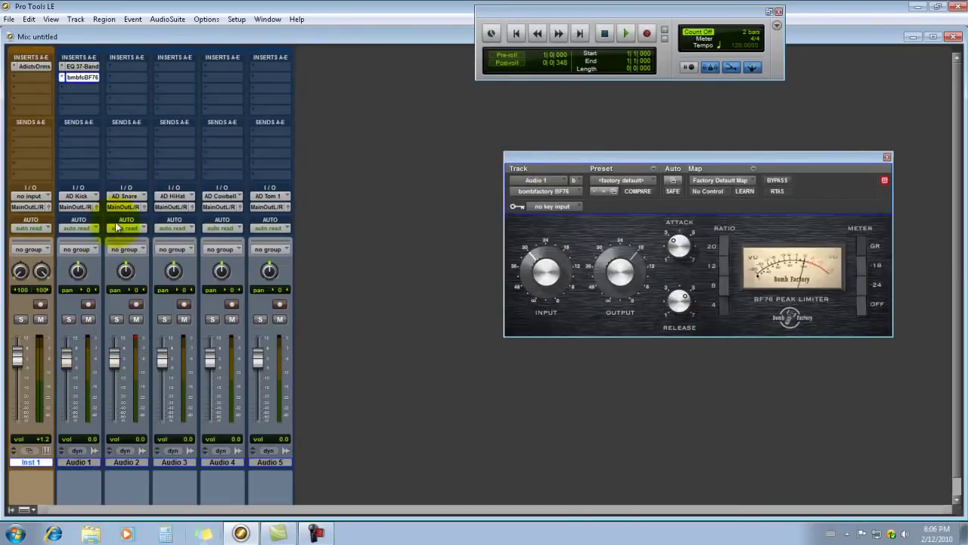
pyautogui.click(79, 462)
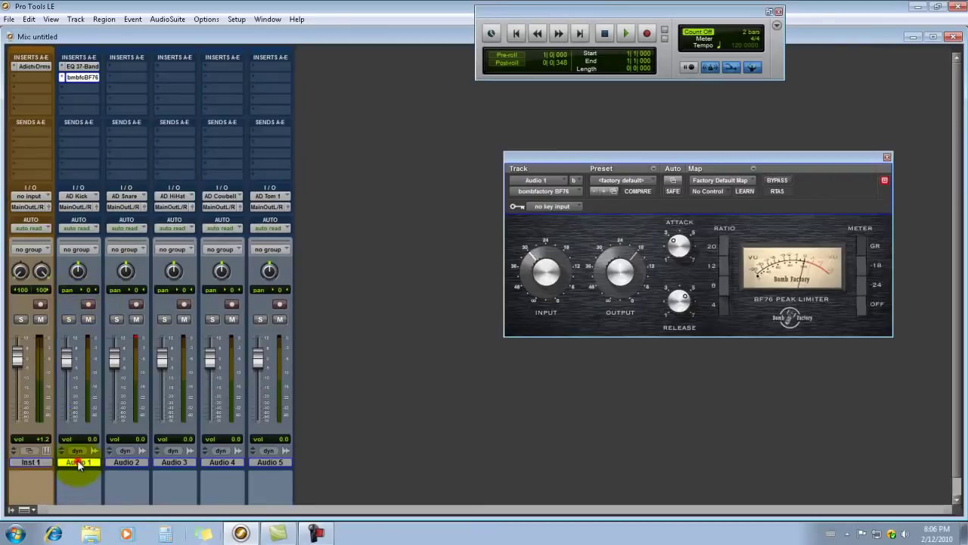
pyautogui.rightClick(78, 462)
pyautogui.click(124, 429)
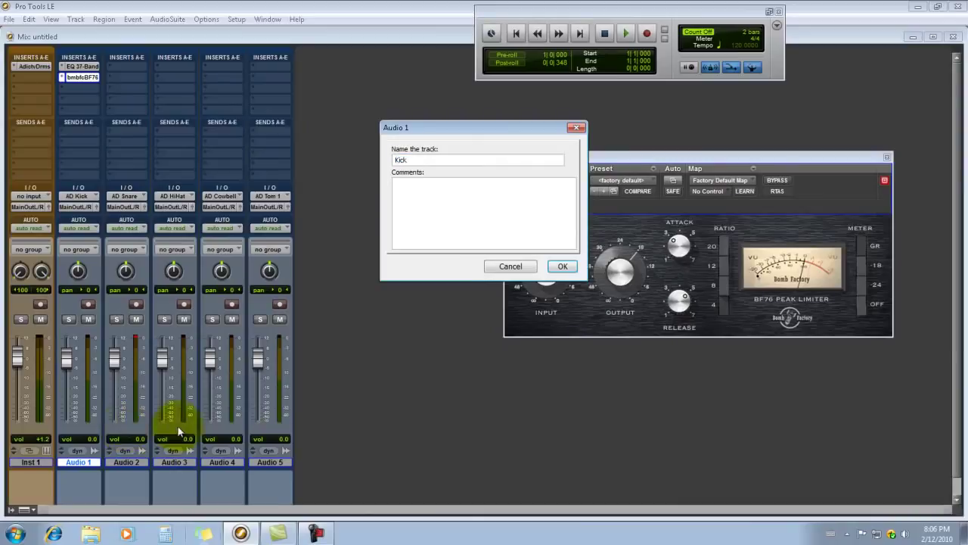
pyautogui.click(562, 268)
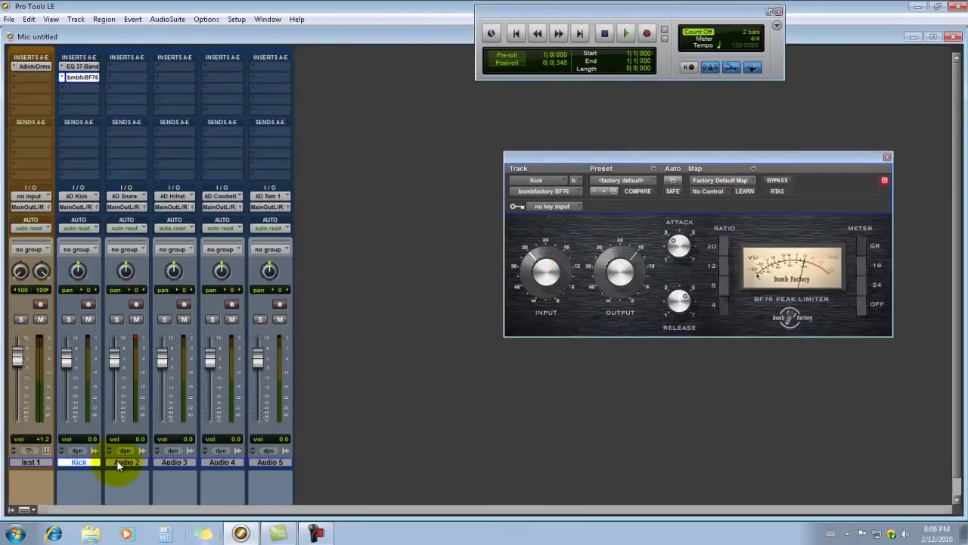
# Step: Set the volume of Audio 2 to -1.6 and return the Kick fader to 0.0
pyautogui.click(122, 463)
pyautogui.moveTo(66, 357); pyautogui.dragTo(116, 367)
pyautogui.keyDown('alt'); pyautogui.click(72, 367); pyautogui.keyUp('alt')
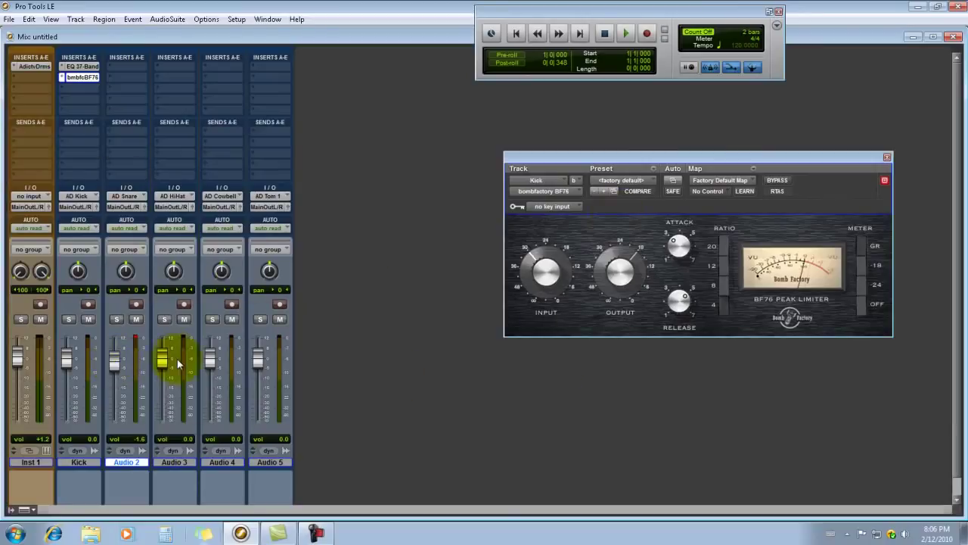
# Step: Return to the Edit window, solo the Kick track and adjust the BF76 levels during playback, raising the input to about 18
pyautogui.hotkey('ctrl', '=')
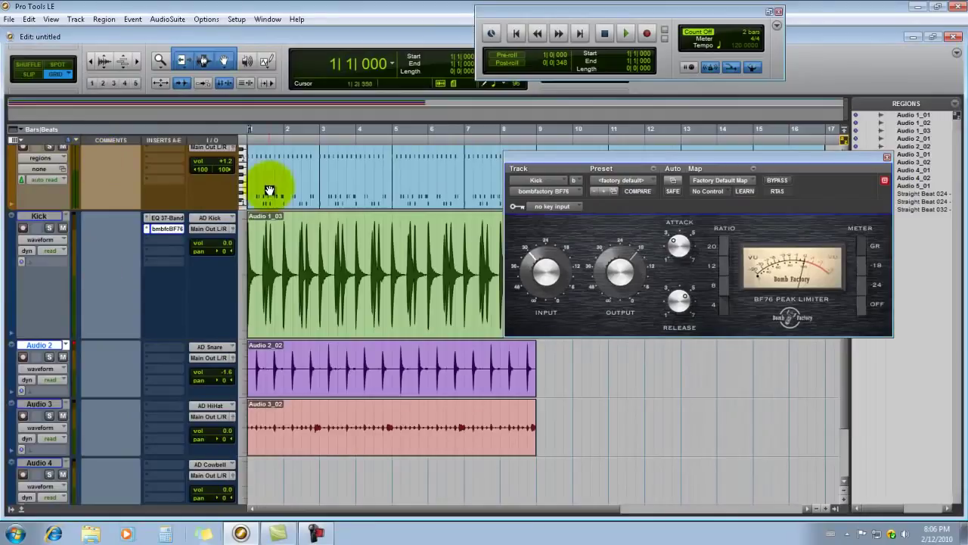
pyautogui.click(49, 228)
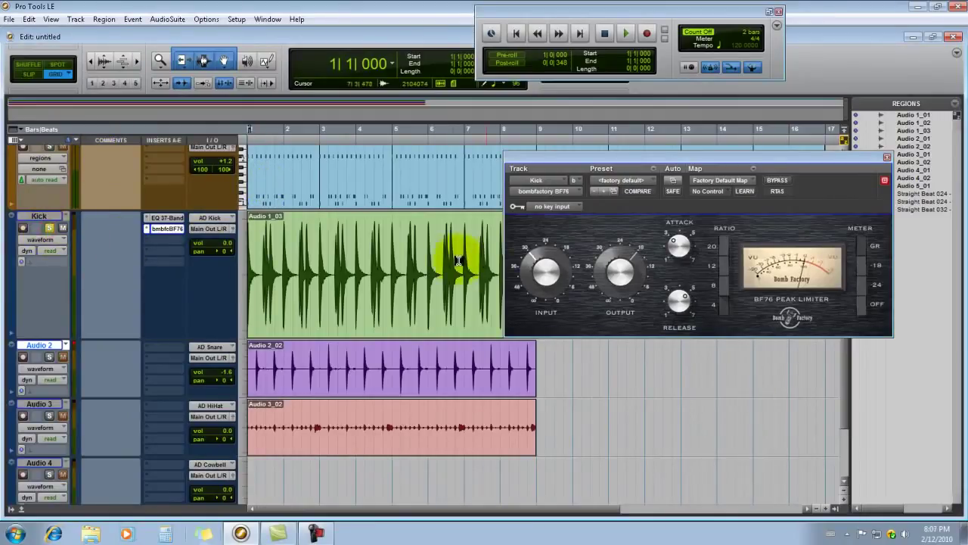
pyautogui.press('space')
pyautogui.moveTo(545, 272); pyautogui.dragTo(553, 260)
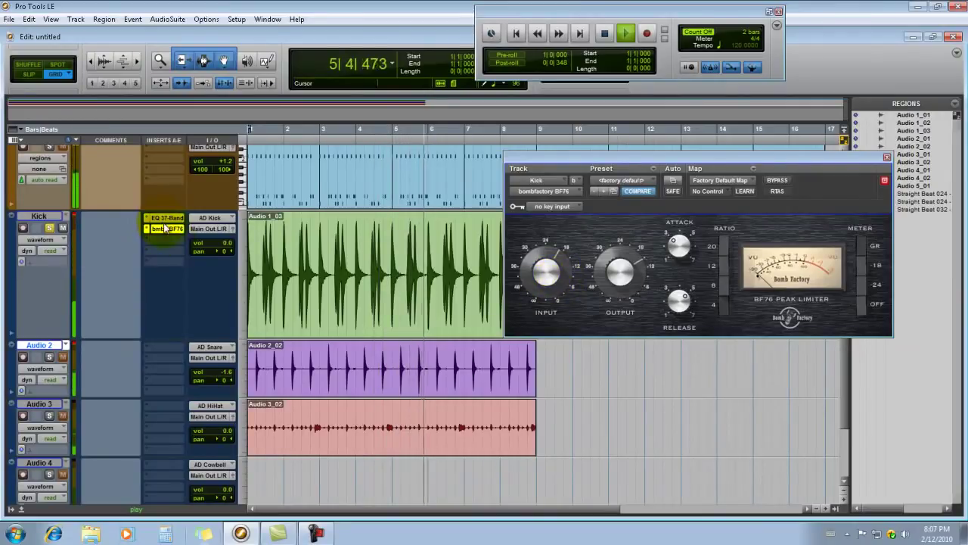
pyautogui.press('space')
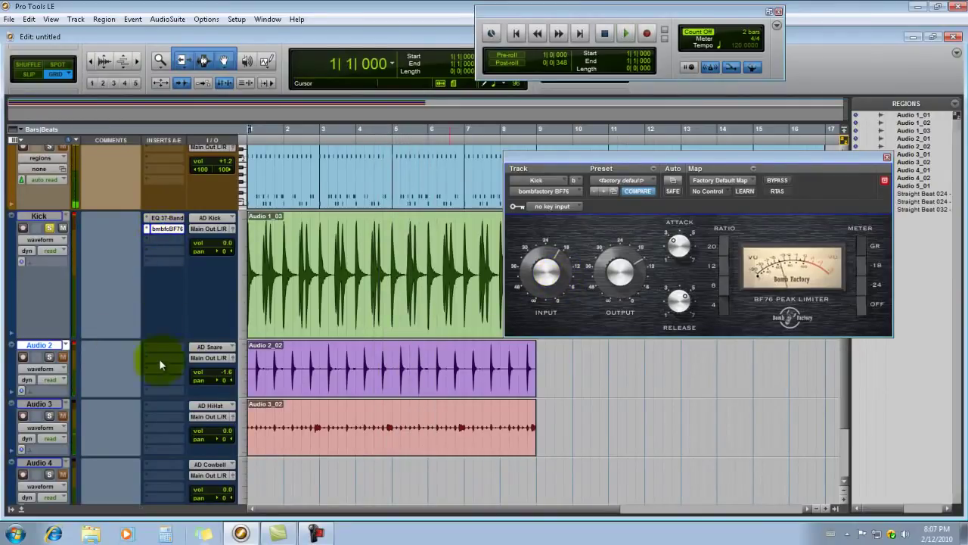
# Step: Reduce the Kick track to its former height and close the BF76 plug-in window
pyautogui.moveTo(54, 335); pyautogui.dragTo(98, 260)
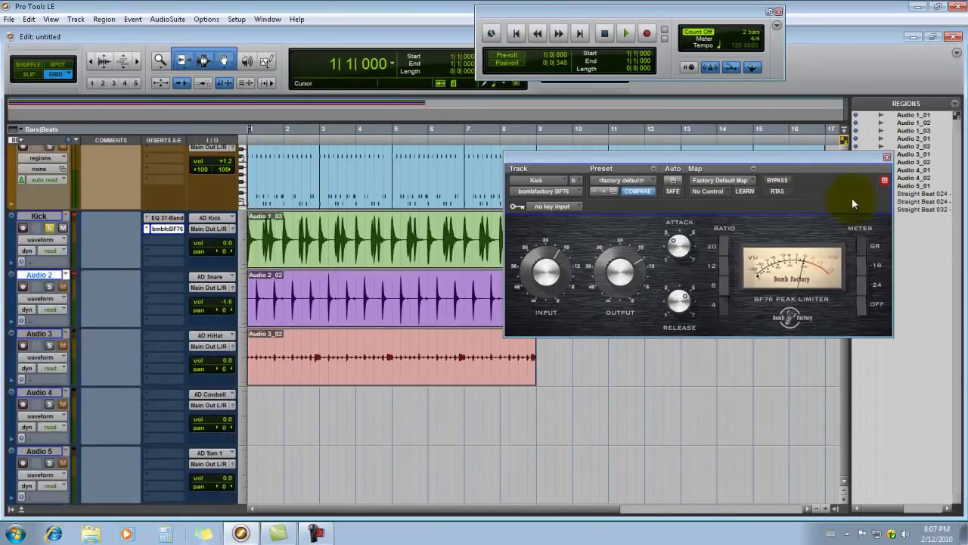
pyautogui.moveTo(860, 162); pyautogui.dragTo(681, 279)
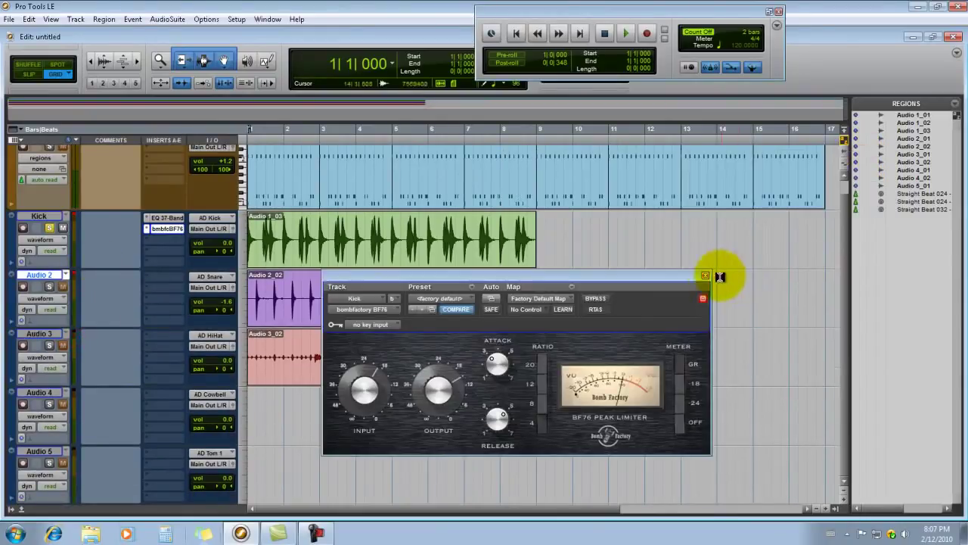
pyautogui.click(708, 275)
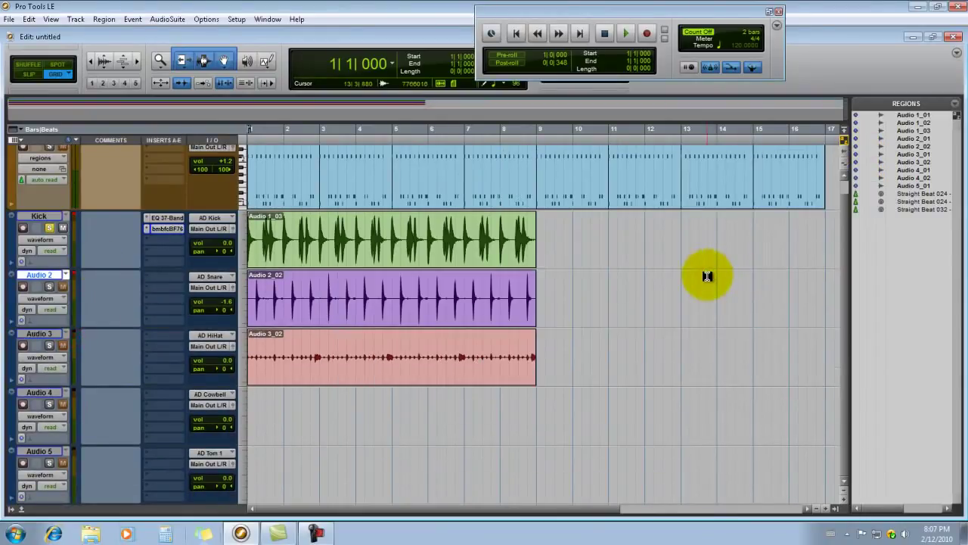
pyautogui.scroll(1, 795, 355)
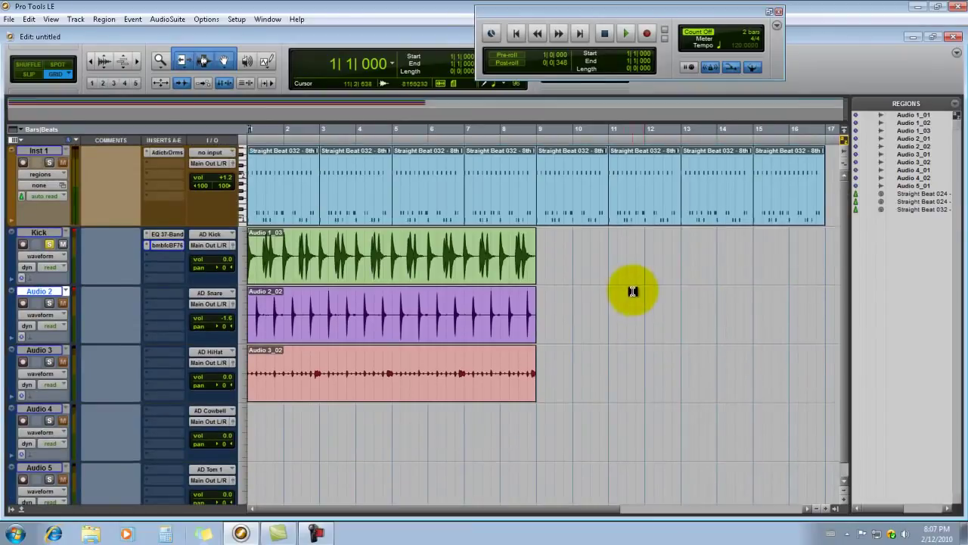